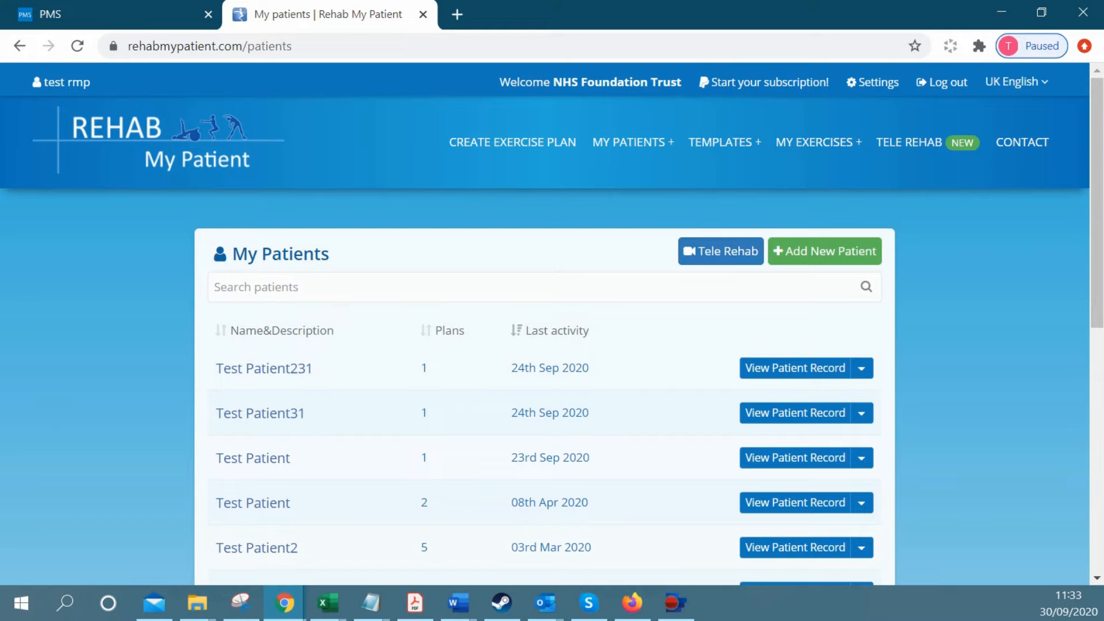
Start a new exercise plan in Rehab My Patient and assign it to the test patient.
click(491, 145)
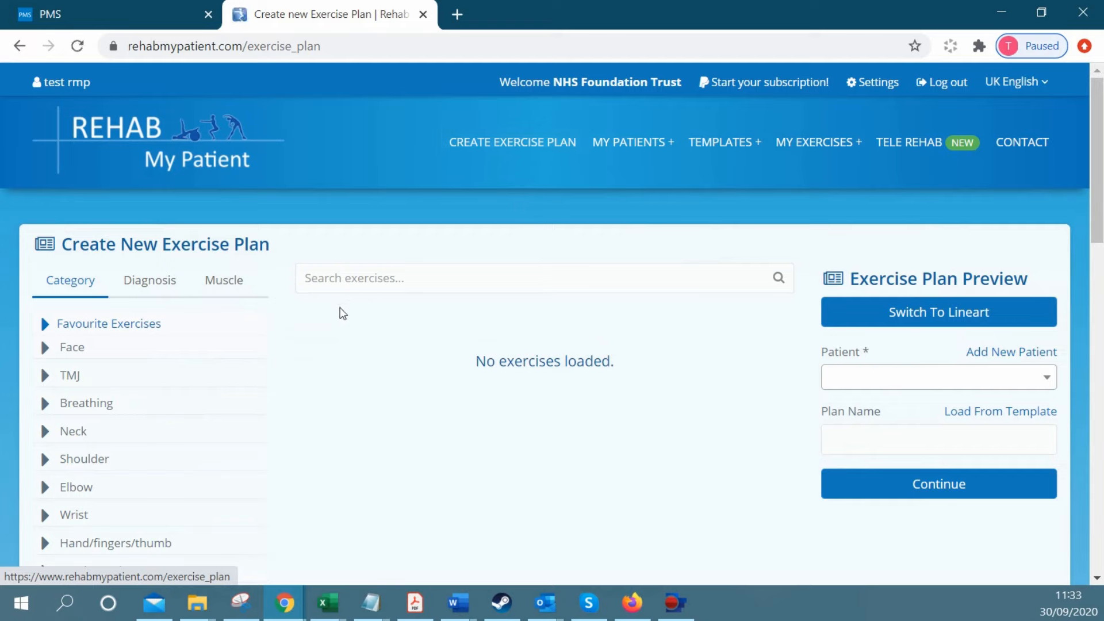
click(885, 379)
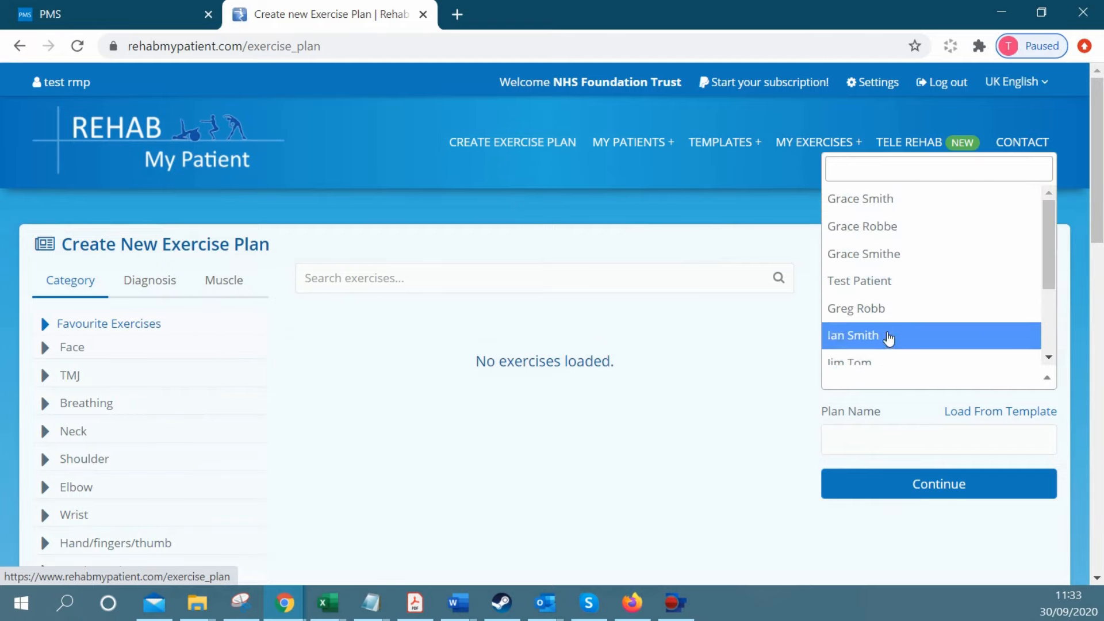
click(884, 281)
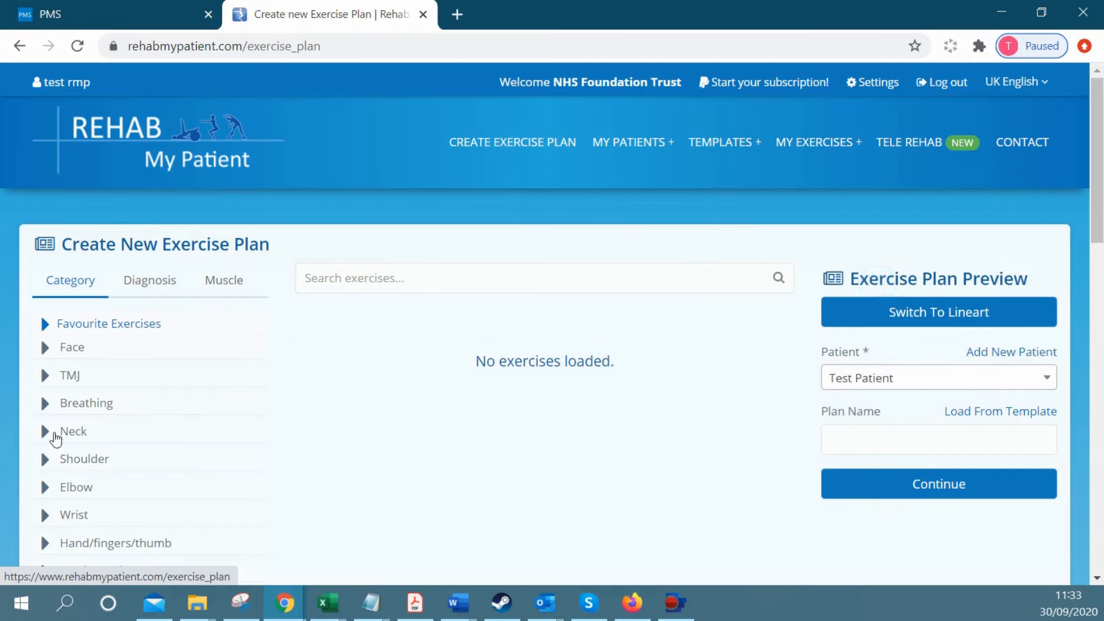
Add the Pendulum and Rock the Baby exercises from the full Shoulder category to the plan.
click(46, 459)
click(86, 480)
scroll(324, 377, down, 1)
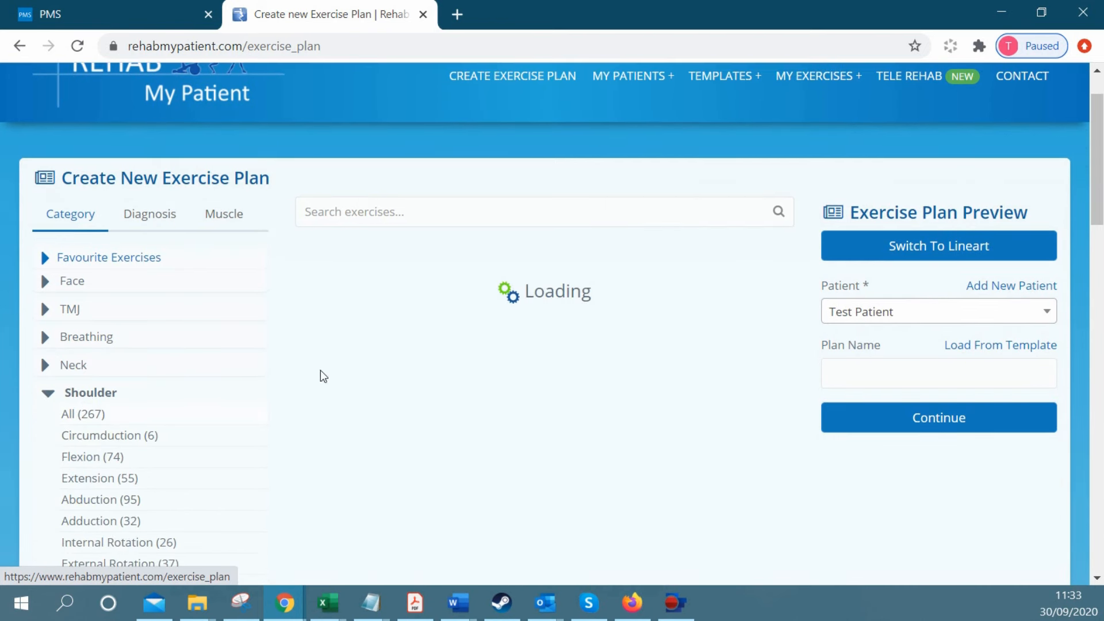
scroll(324, 377, down, 2)
click(335, 292)
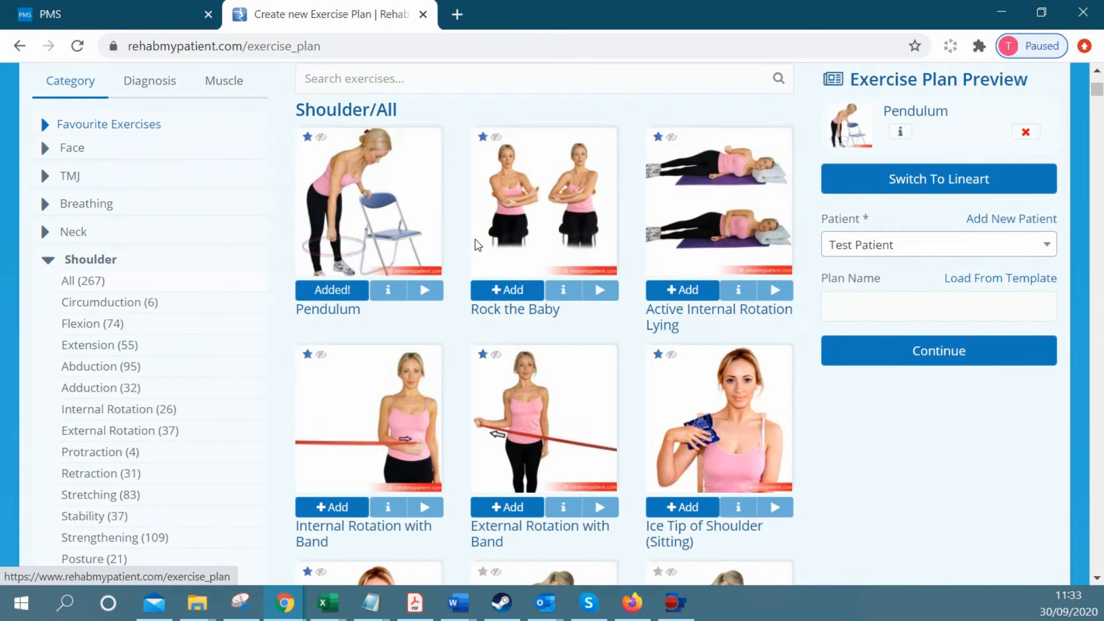
click(508, 289)
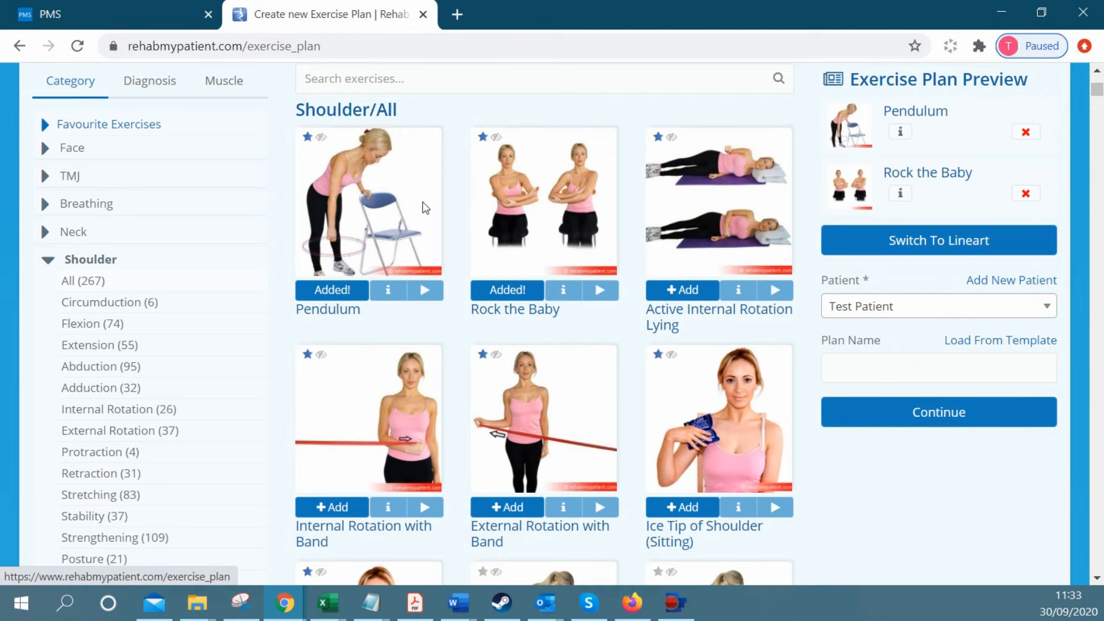
Add Ice Tip of Shoulder (Sitting) from the Shoulder Advice subcategory to the plan.
scroll(150, 403, down, 3)
click(90, 477)
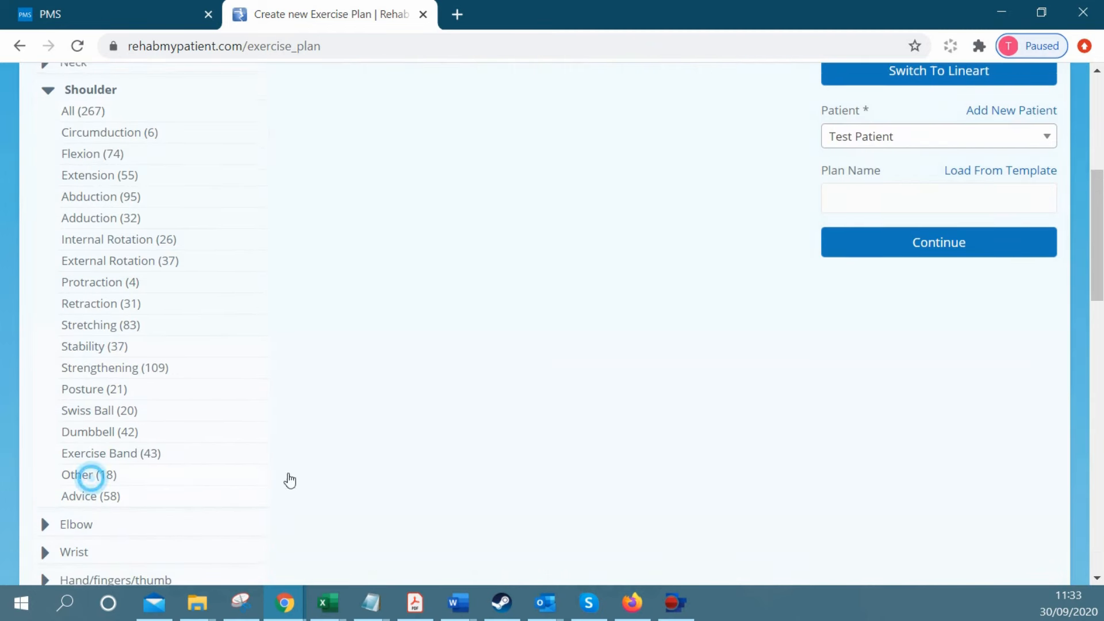
click(334, 291)
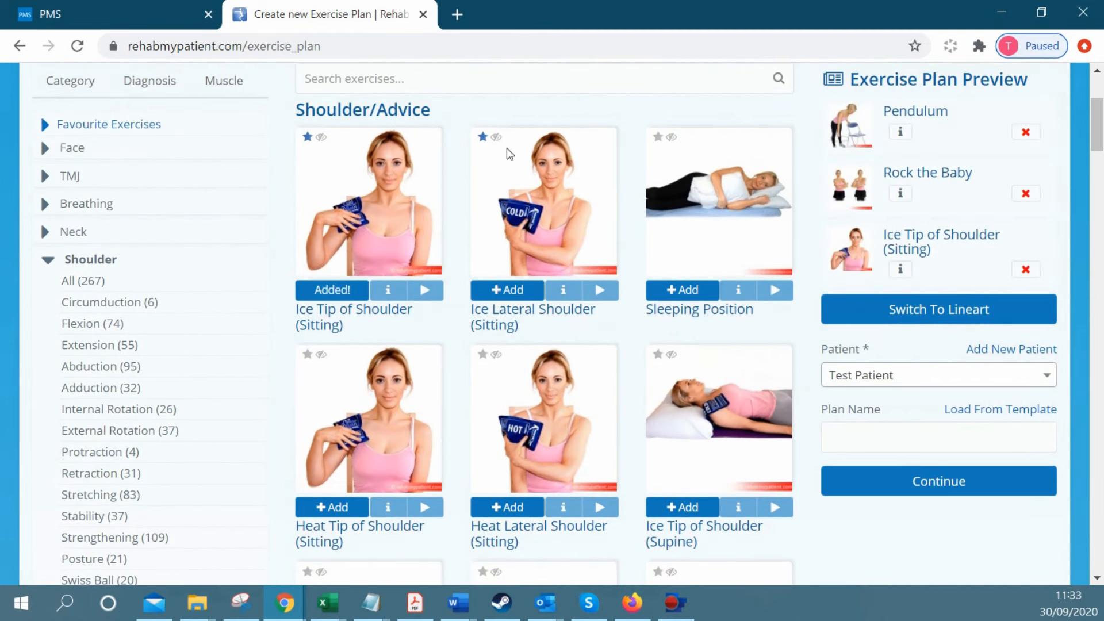
Search the exercises for "shoulder imp" and add the Shoulder Impingement Syndrome advice sheet to the plan.
click(435, 77)
text(shoulder)
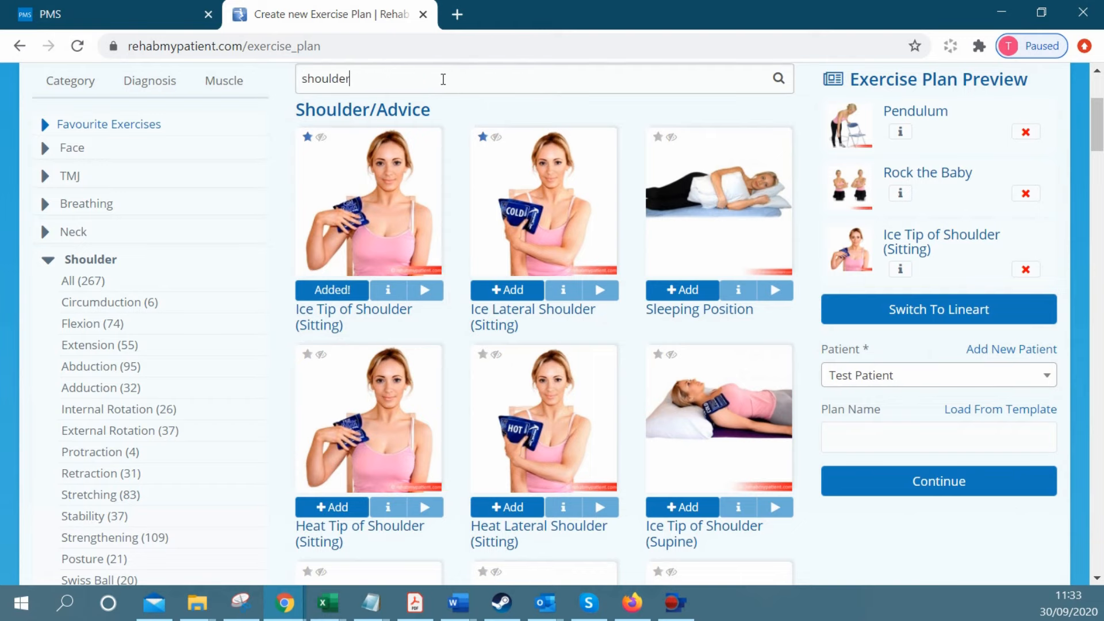
text( imp)
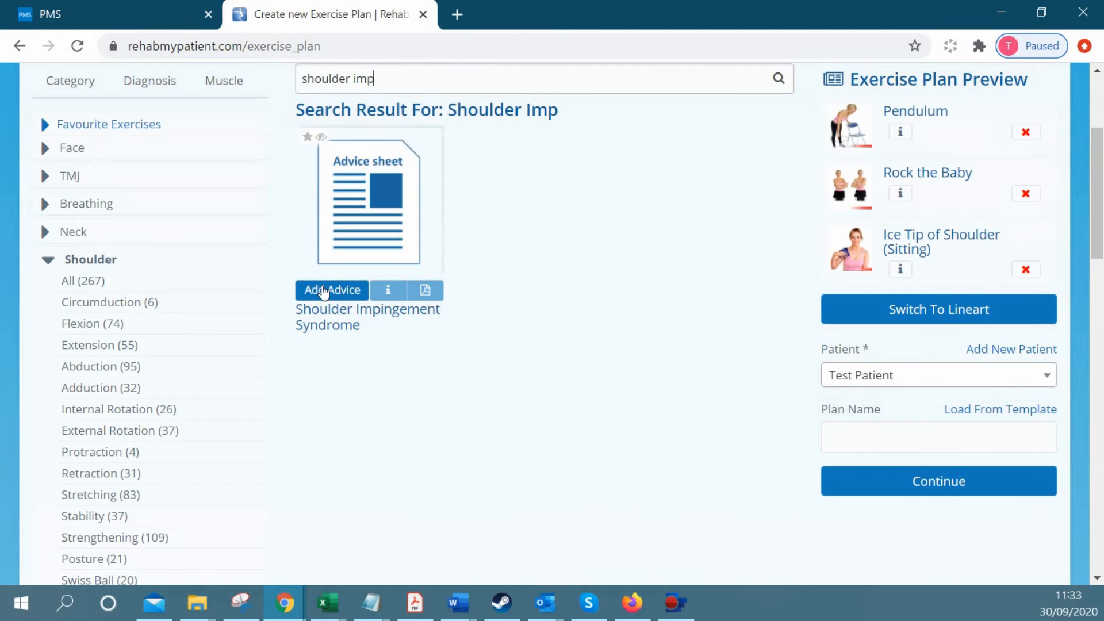
click(324, 291)
Name the plan "Shoulder Impingement Rehab" and continue to its exercise details.
click(877, 507)
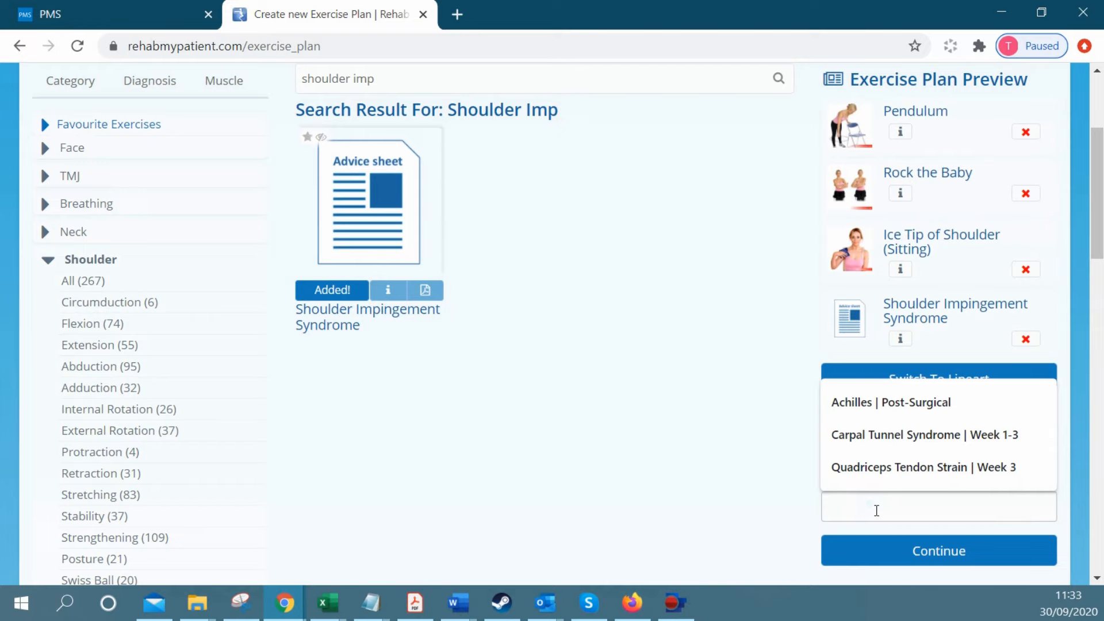
text(Shoulder Imp)
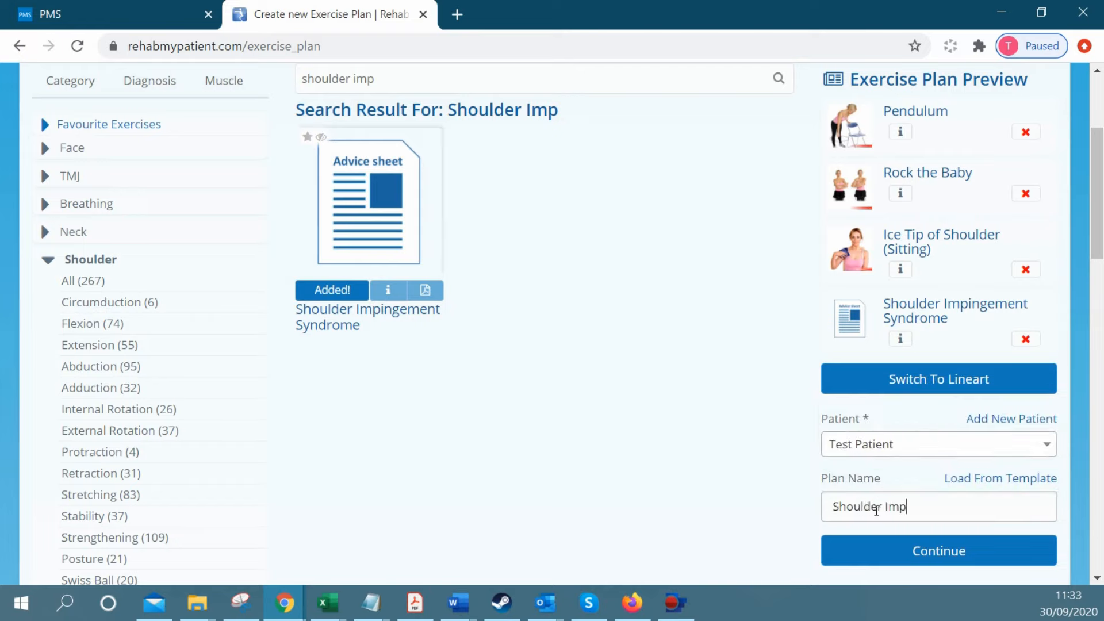
text(ingement Rehab)
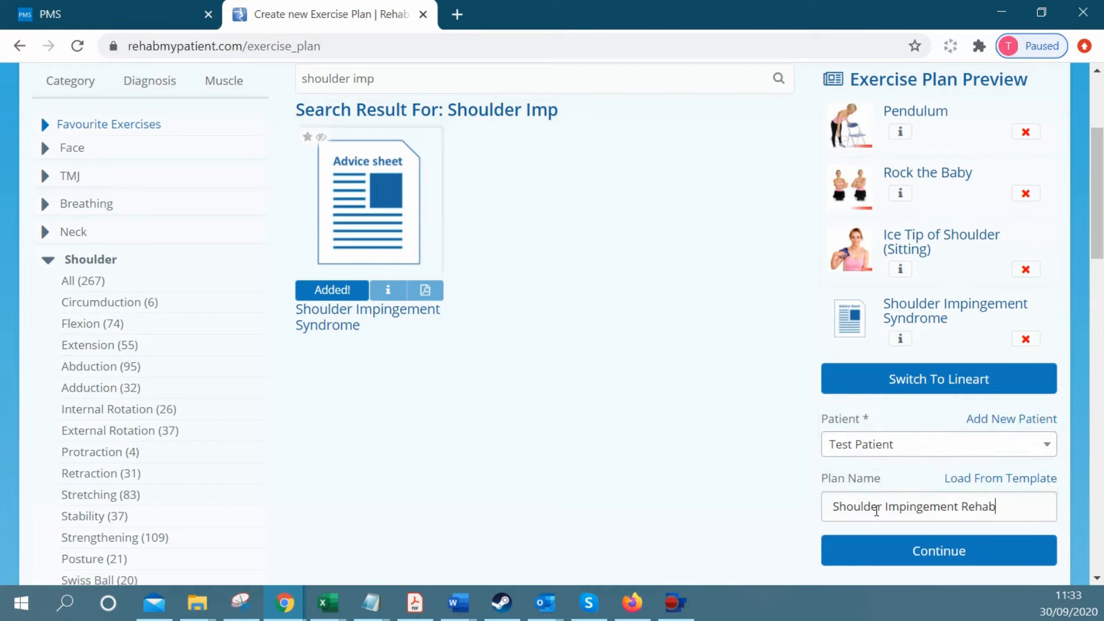
click(902, 554)
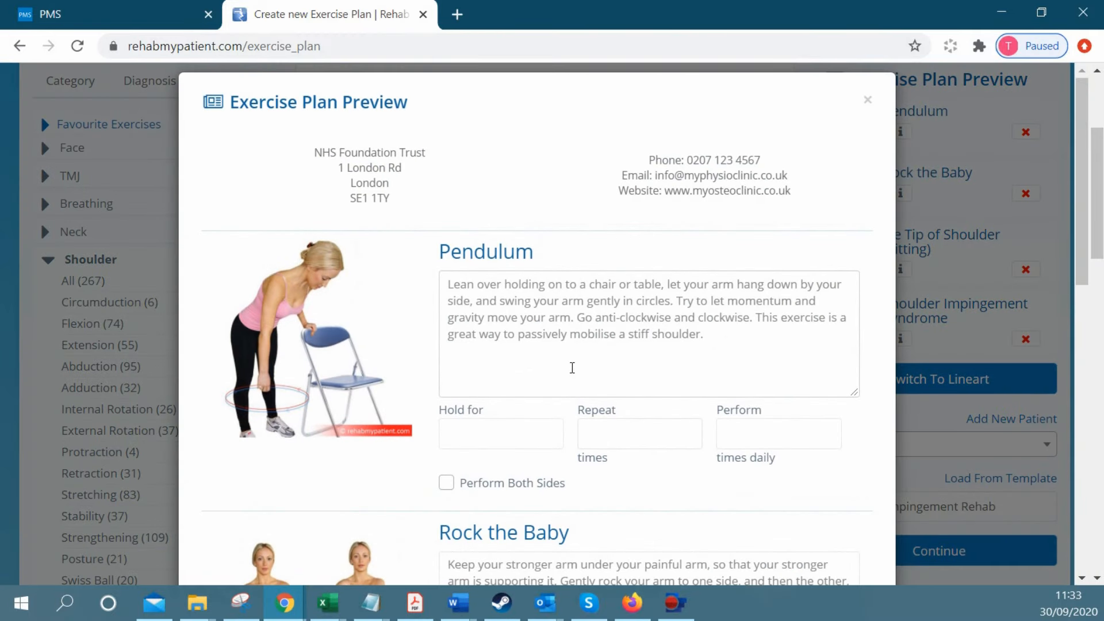
Set the Pendulum exercise to repeat 1 min and be performed 5 times daily.
click(598, 426)
click(605, 463)
click(743, 441)
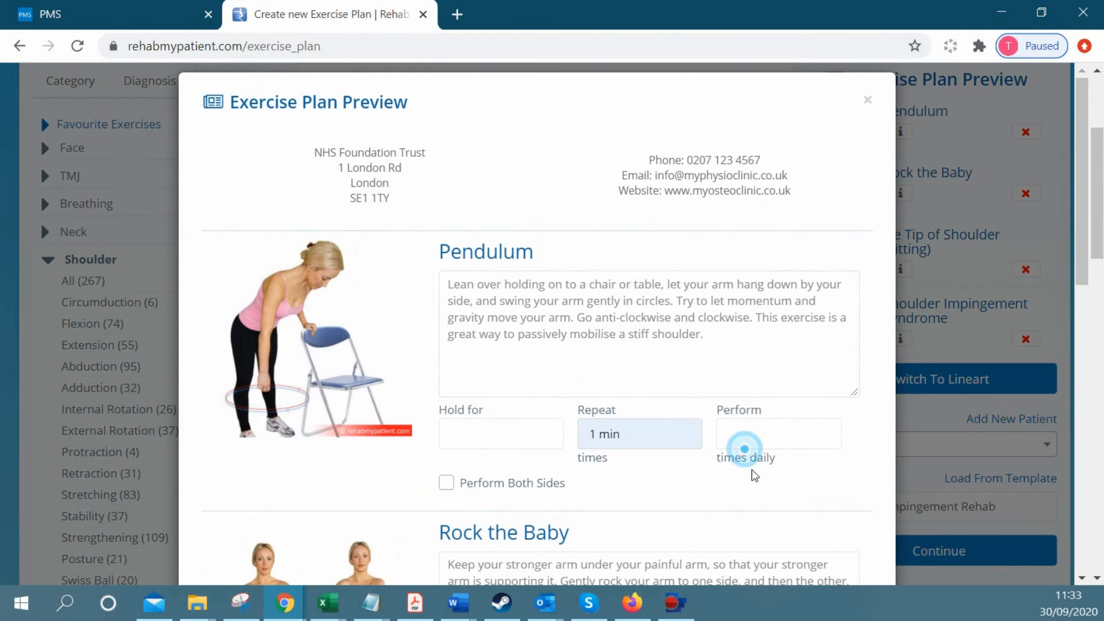
click(748, 475)
Set the Rock the Baby exercise to 15 repeats, performed 3 times daily.
scroll(621, 426, down, 5)
click(633, 445)
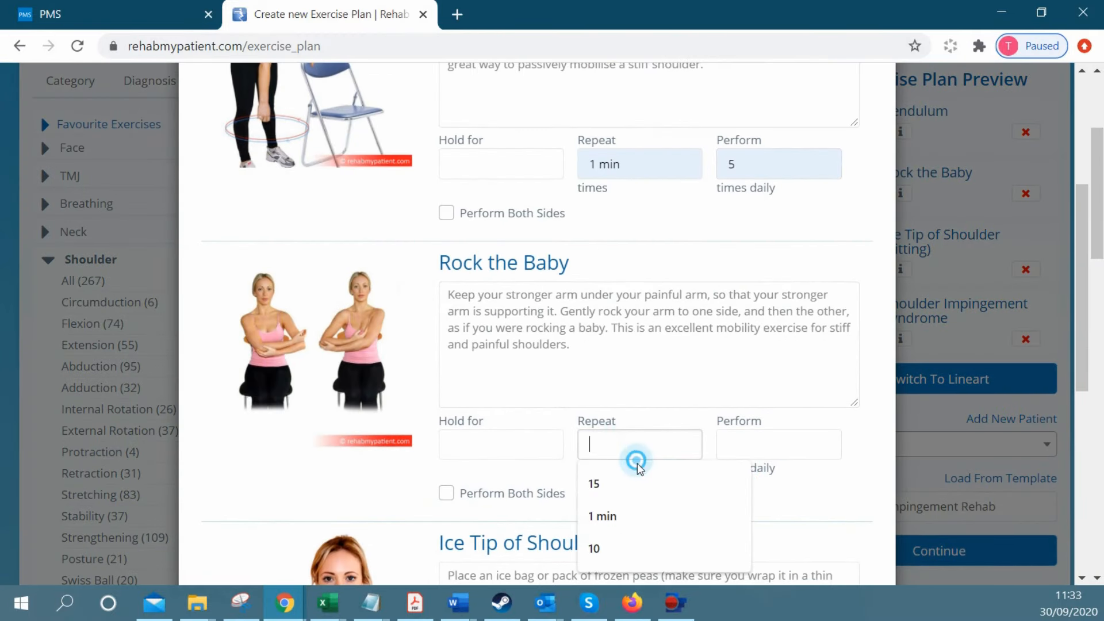
click(642, 480)
click(744, 444)
click(747, 484)
Set Ice Tip of Shoulder (Sitting) to hold for 10 mins, performed 2 times daily, and save the plan.
scroll(646, 434, down, 5)
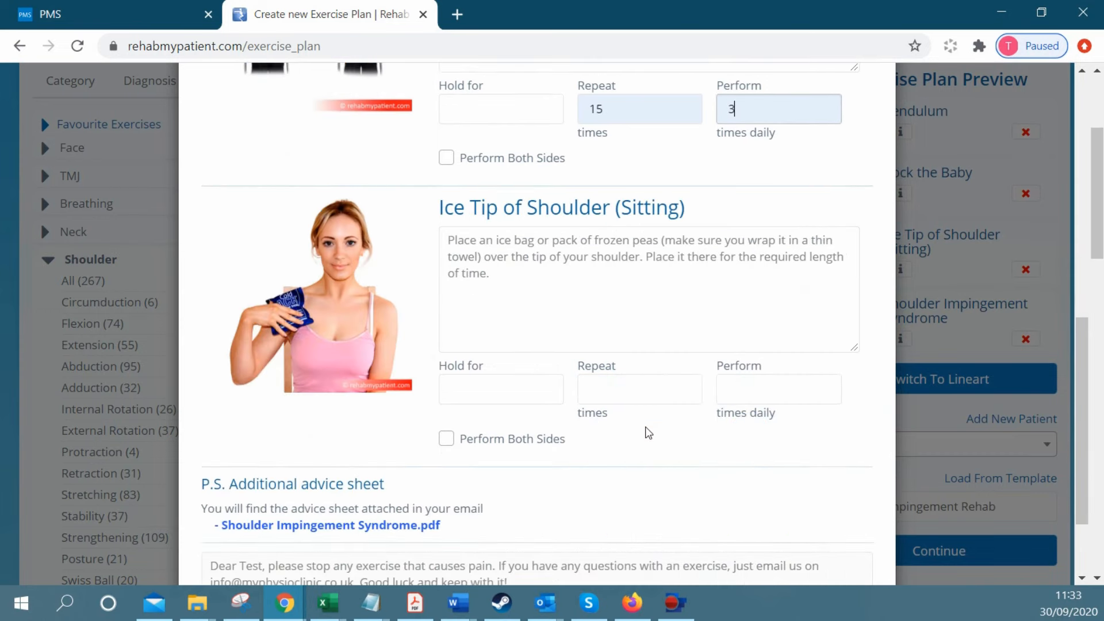
click(514, 376)
click(493, 402)
click(759, 364)
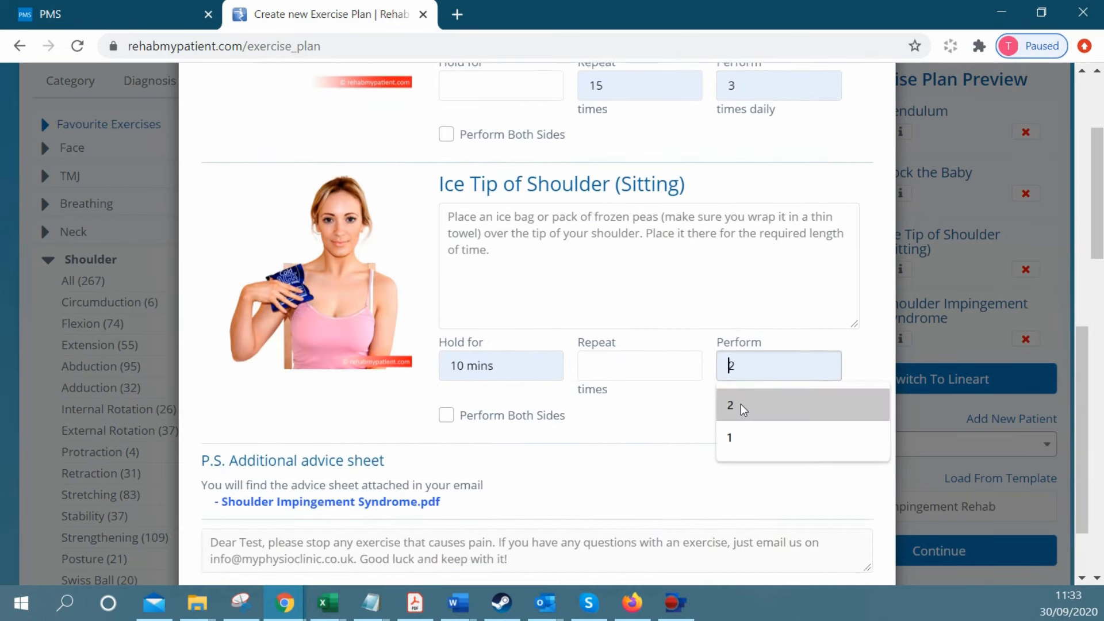
click(732, 402)
scroll(527, 379, down, 2)
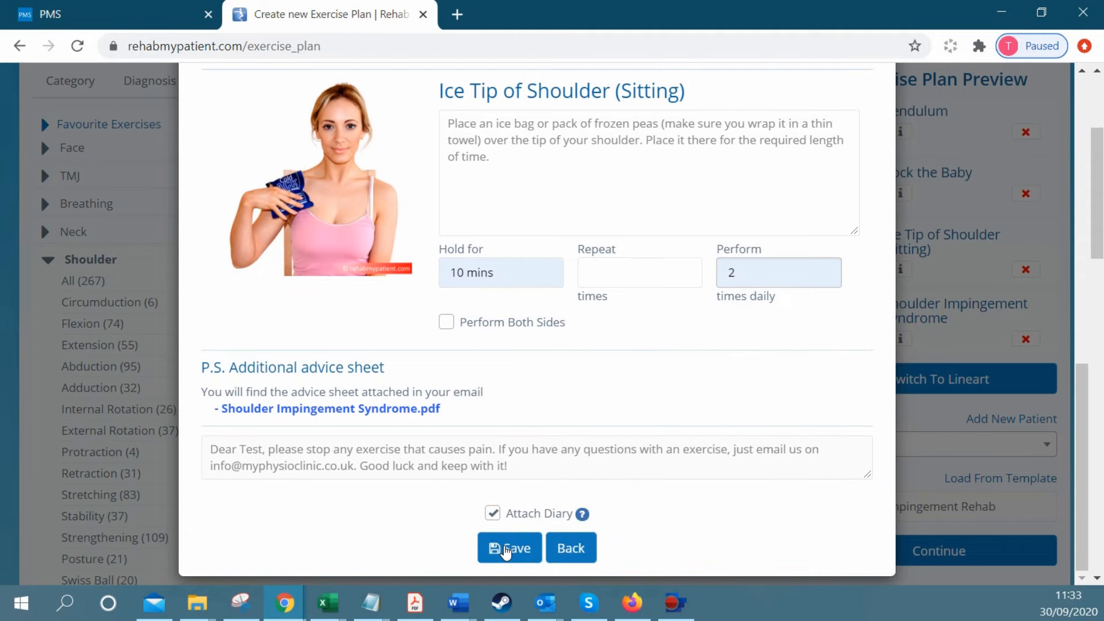
click(509, 547)
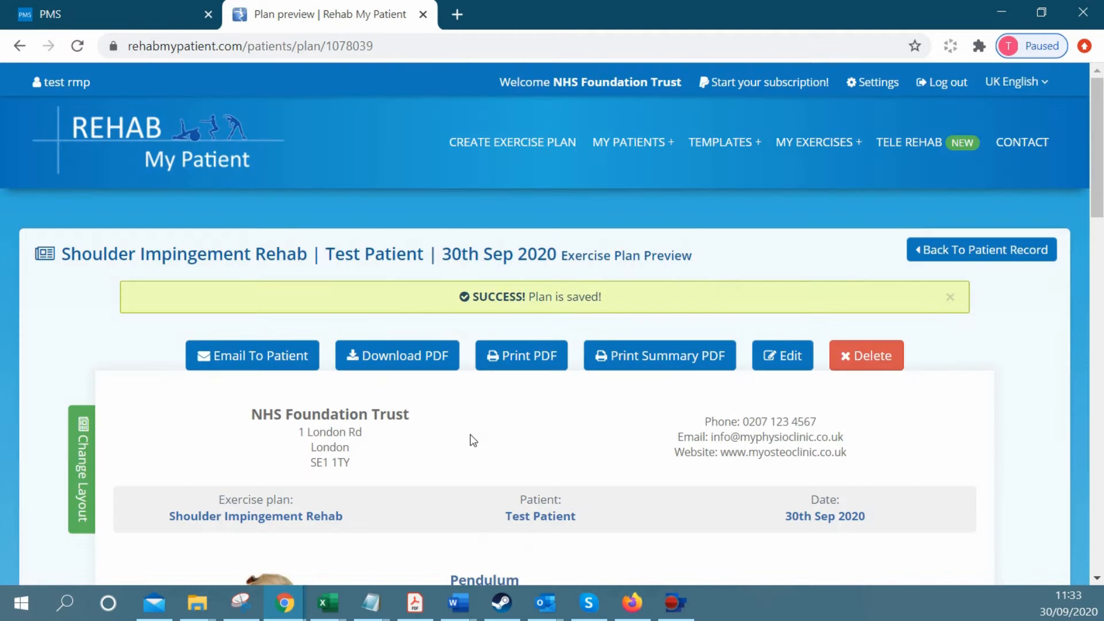
Copy the text of all three exercises, from Pendulum through the ice exercise's video link, and paste it into a blank Notepad document.
scroll(454, 400, down, 1)
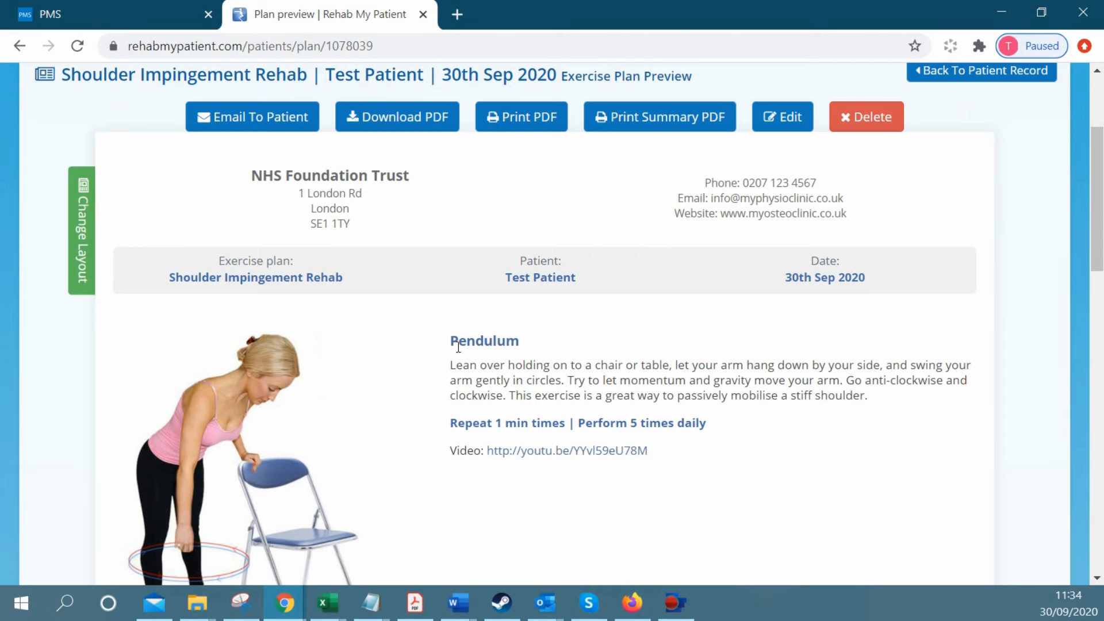
drag(451, 340, 644, 426)
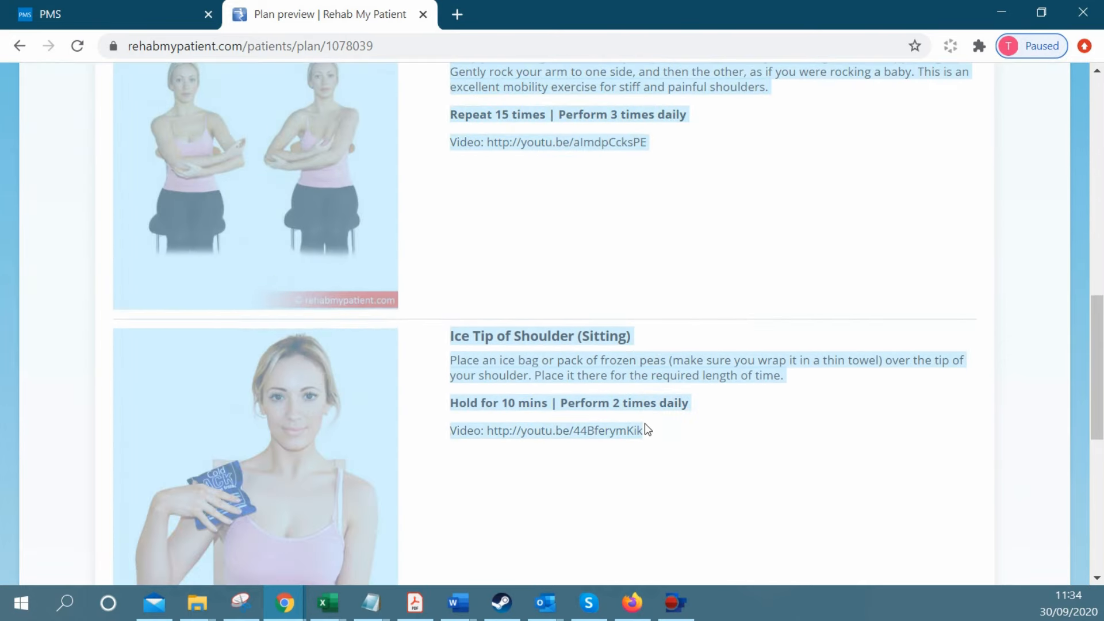
right_click(561, 357)
click(582, 369)
drag(0, 198, 416, 210)
click(253, 218)
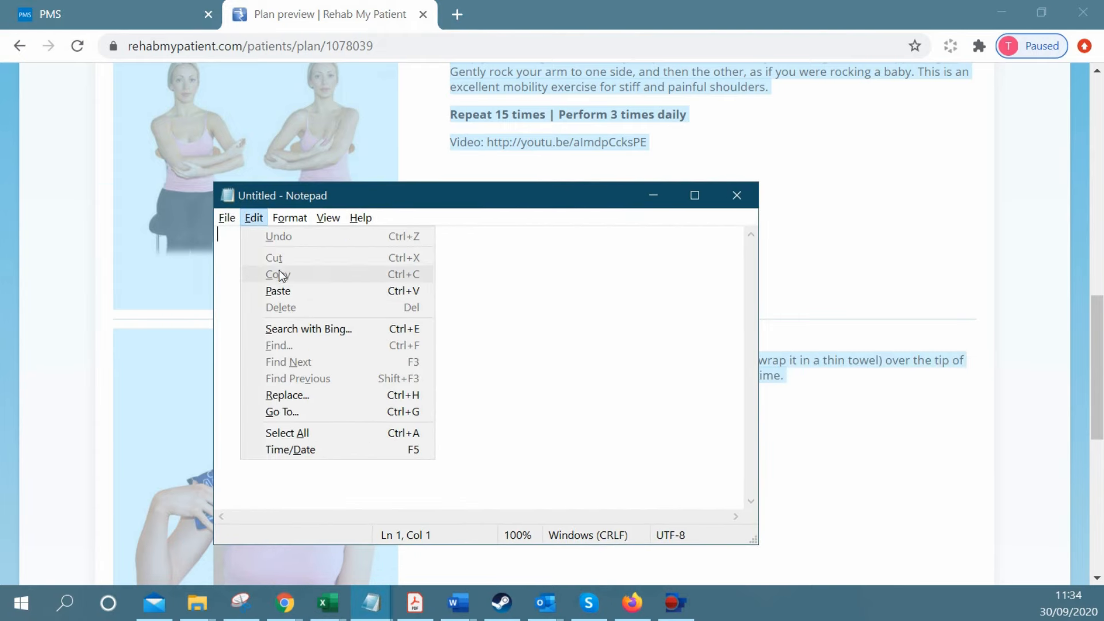
click(277, 288)
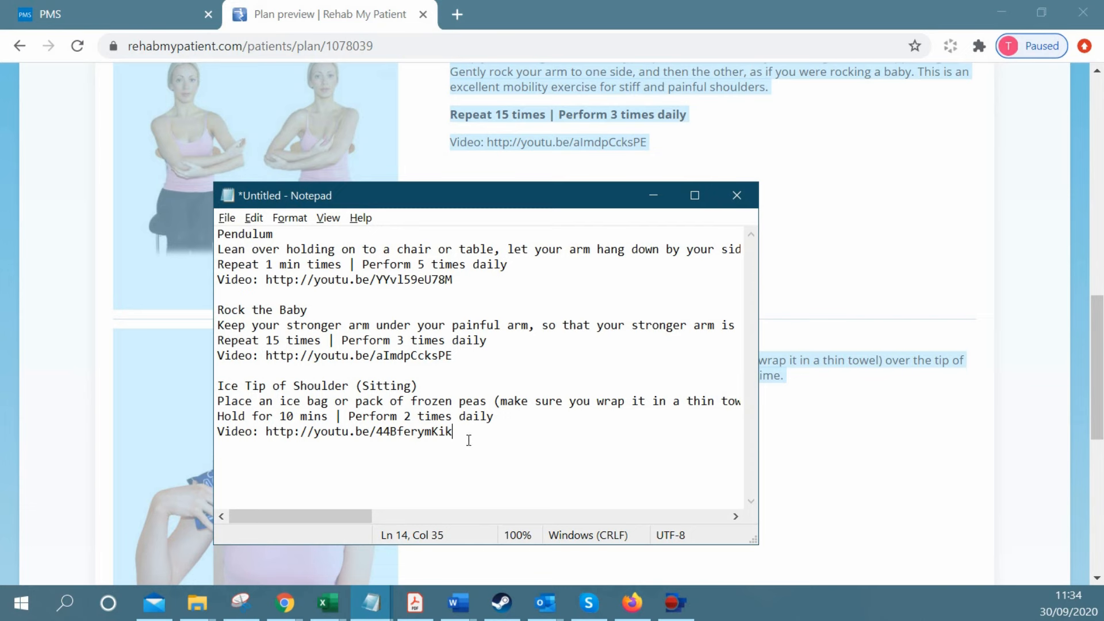
Copy all the exercise text from Notepad into the Patient Presents With notes of the PMS consultation.
drag(462, 433, 203, 239)
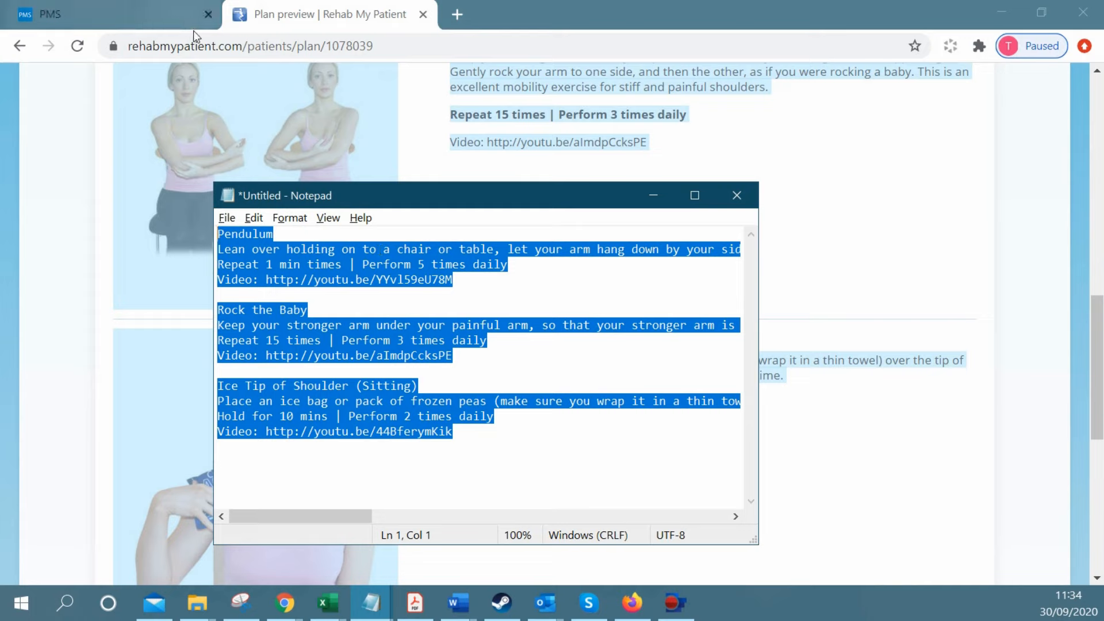
click(160, 16)
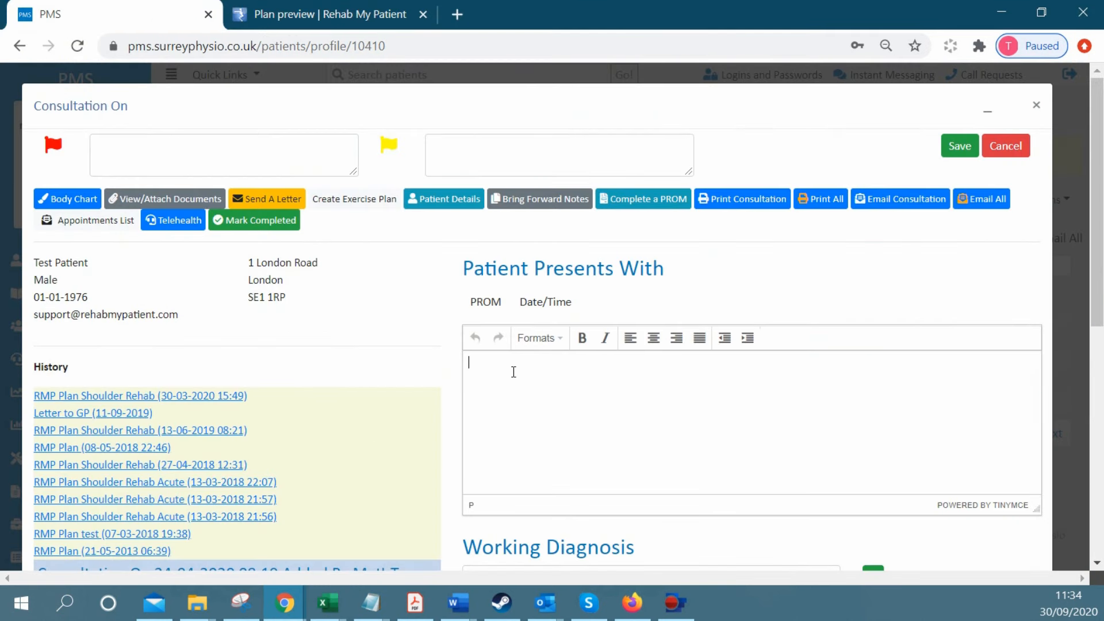
click(513, 372)
key(ctrl+v)
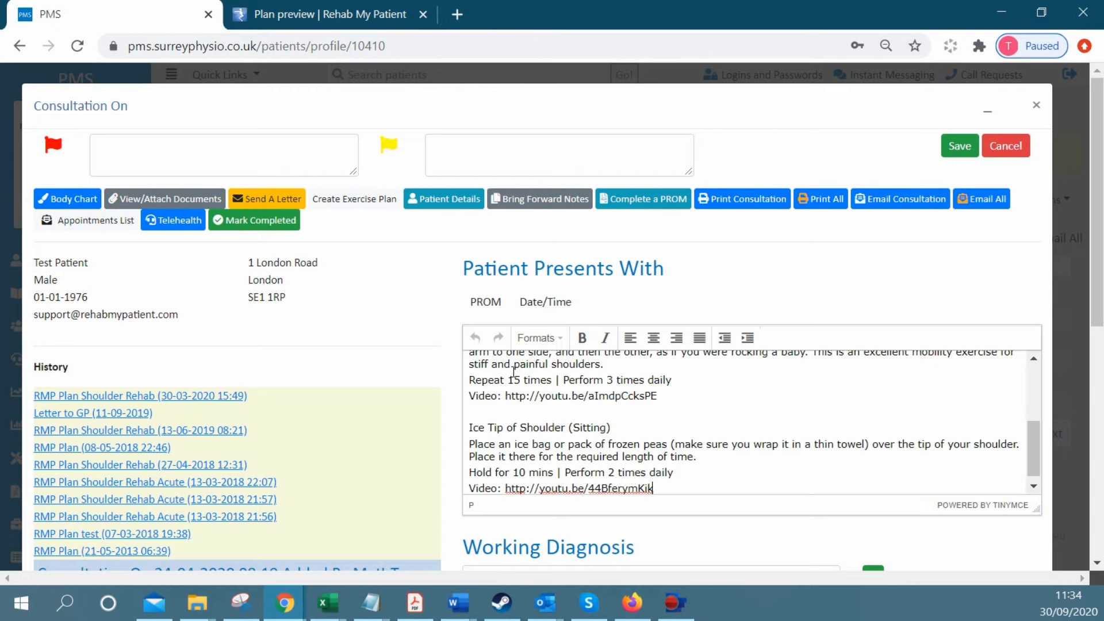
Check the pasted exercise text in the consultation notes and save the consultation.
scroll(514, 372, up, 5)
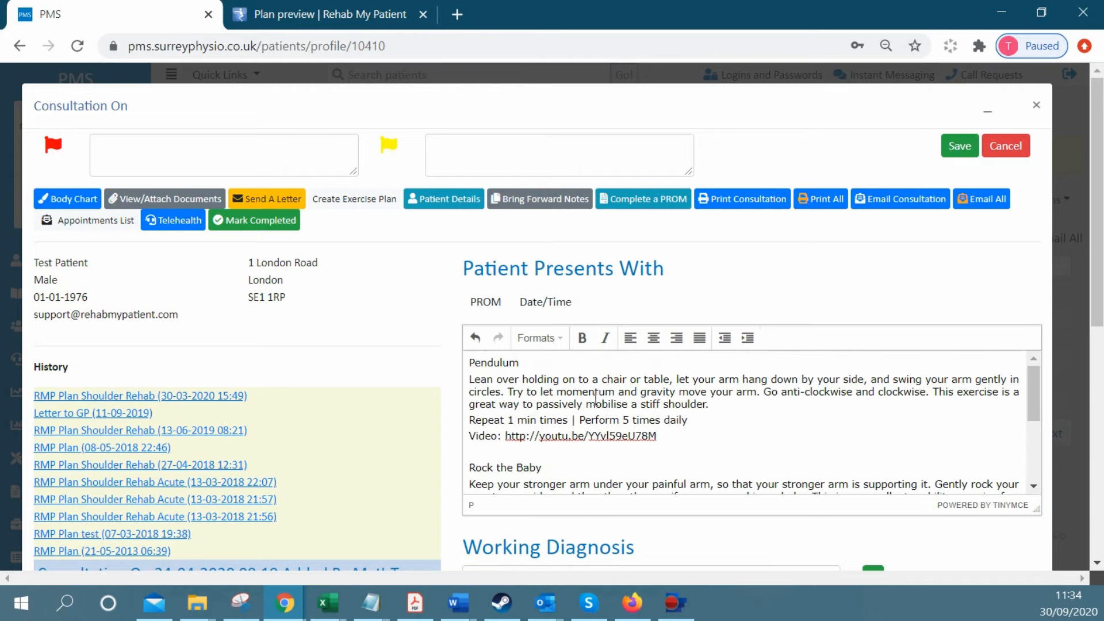
scroll(596, 400, down, 2)
drag(1038, 425, 1016, 360)
drag(508, 421, 601, 423)
click(666, 433)
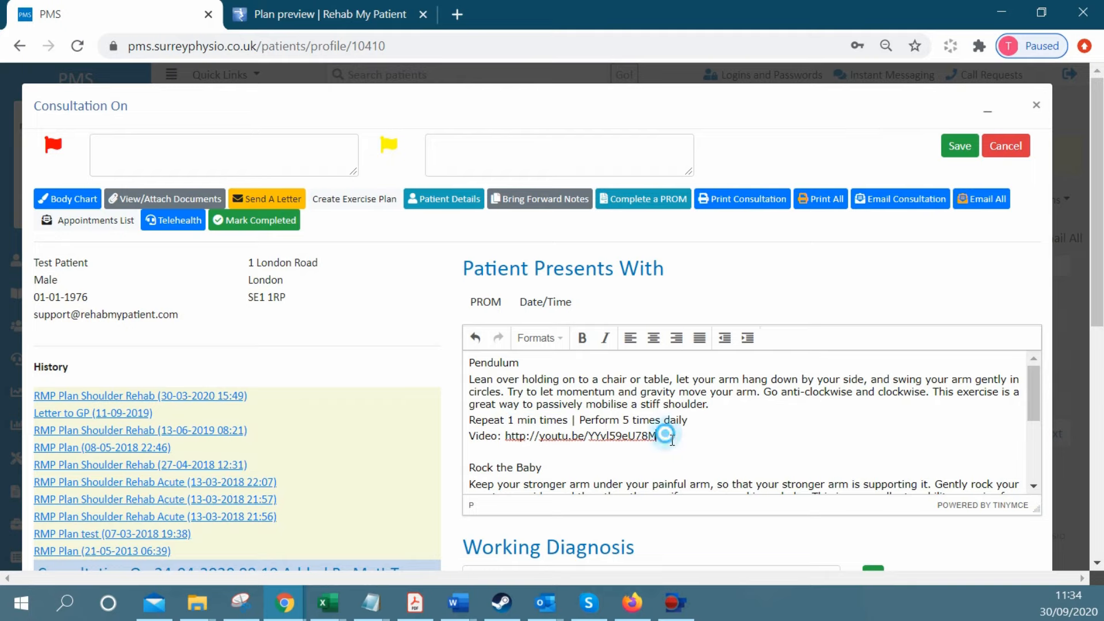
scroll(673, 440, down, 3)
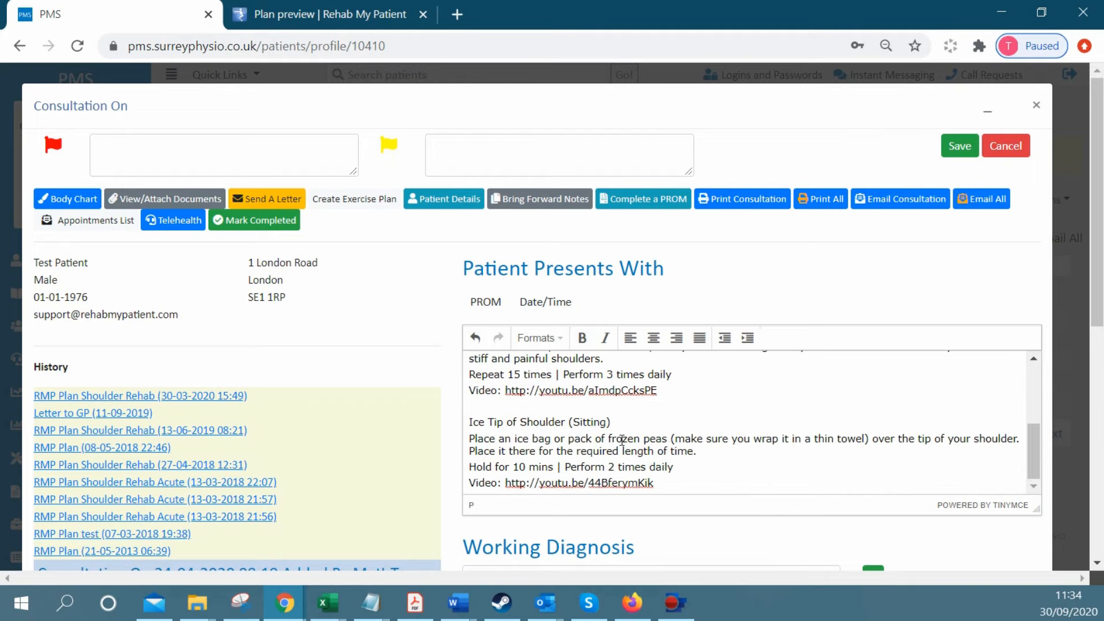
click(955, 151)
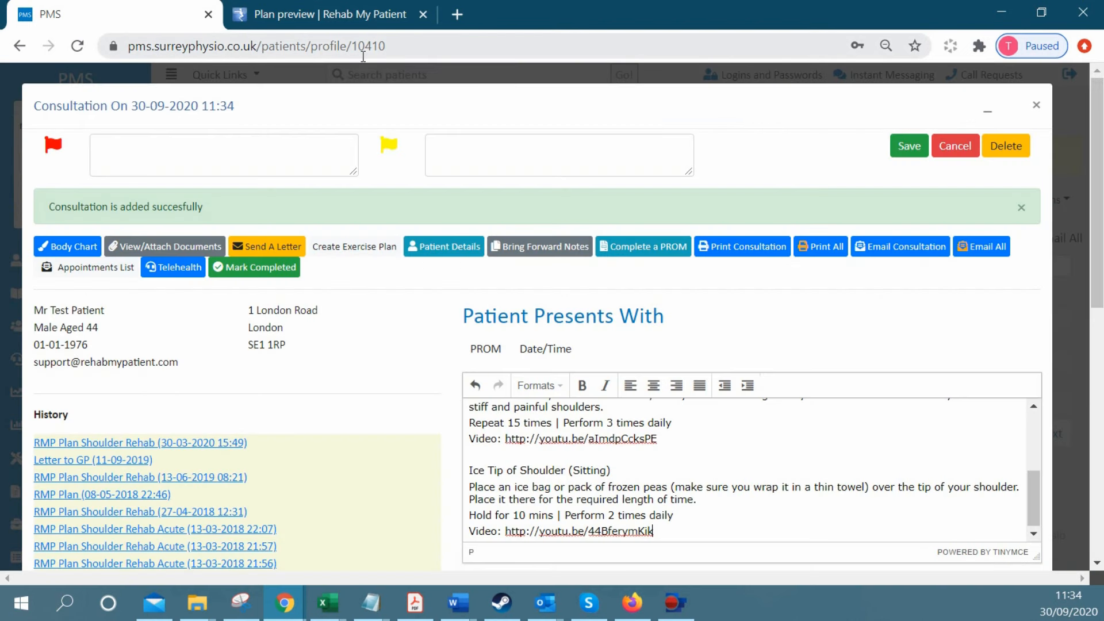
Return to the saved plan in Rehab My Patient and download it as a PDF.
click(349, 20)
scroll(558, 271, up, 9)
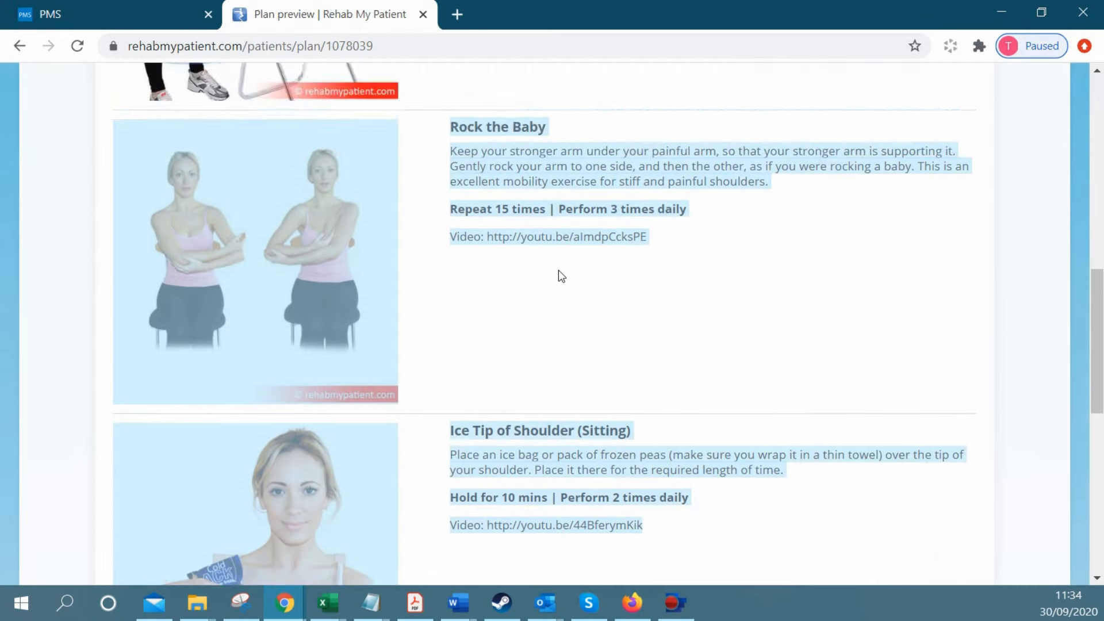
click(597, 184)
scroll(597, 184, up, 5)
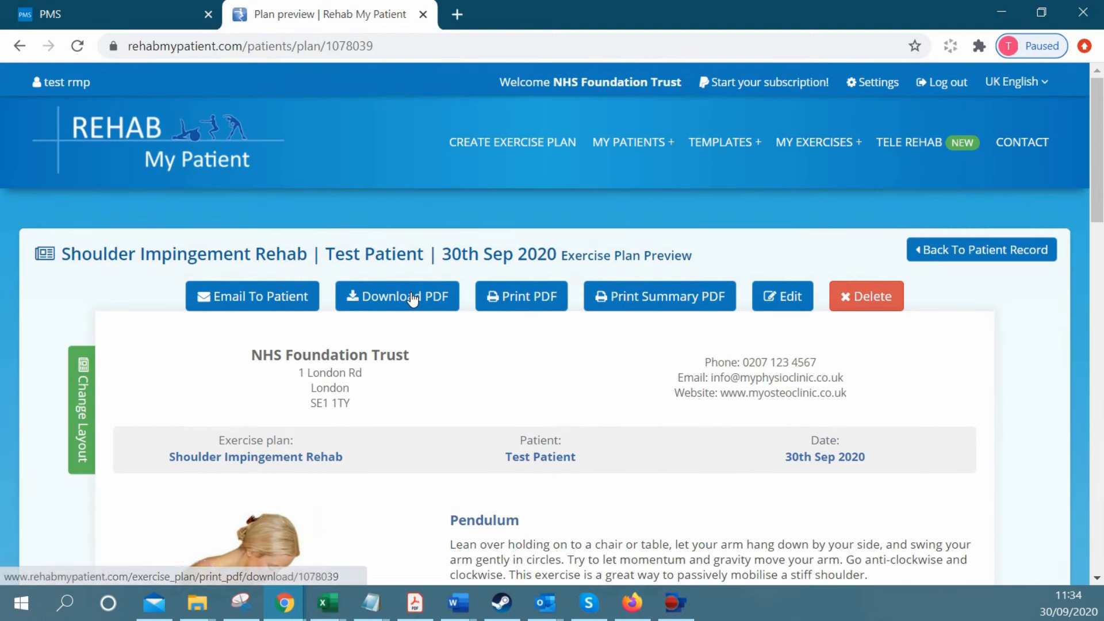
click(384, 300)
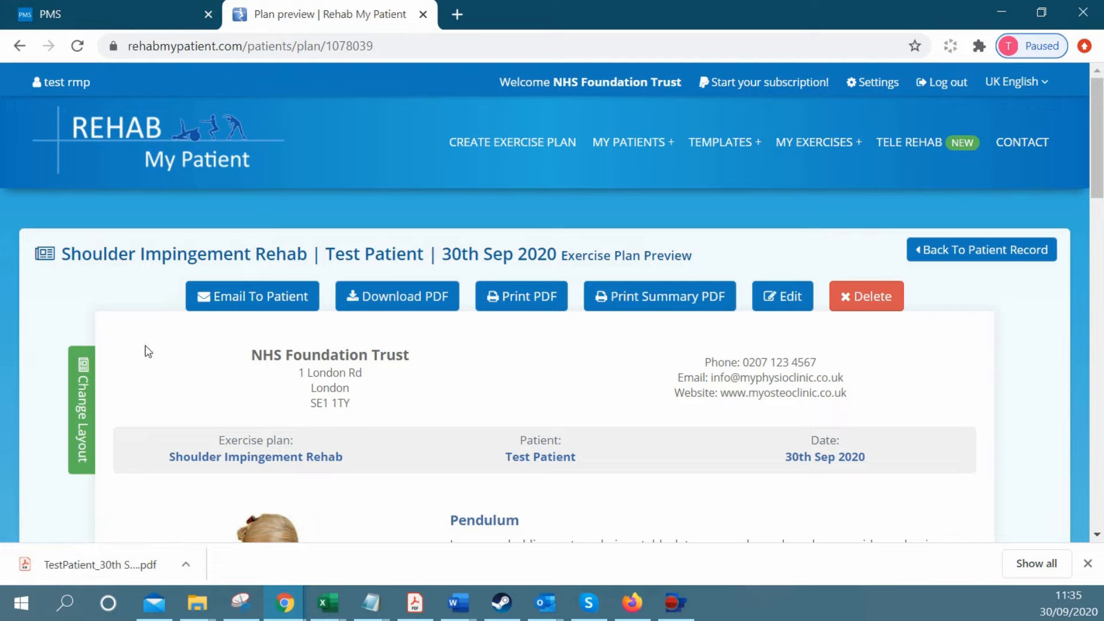
Switch to the PMS consultation and check where patient documents are attached, leaving the document list without adding a file.
click(132, 15)
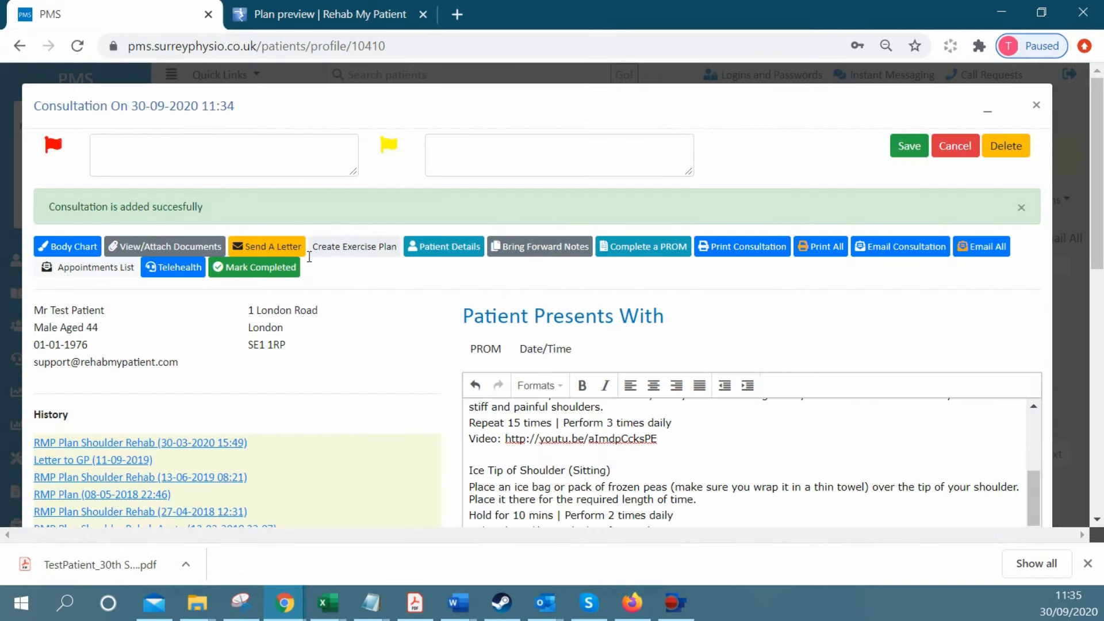
click(193, 250)
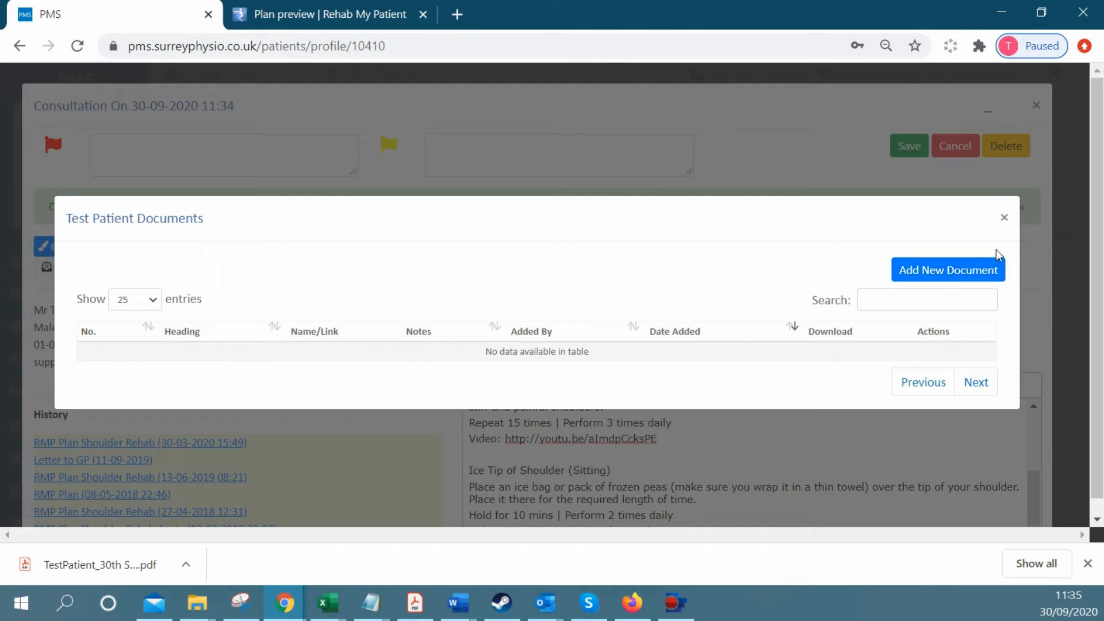
click(1004, 218)
Return to Rehab My Patient and examine the Save as PDF destination for the plan's printable PDF, closing it without printing.
click(345, 17)
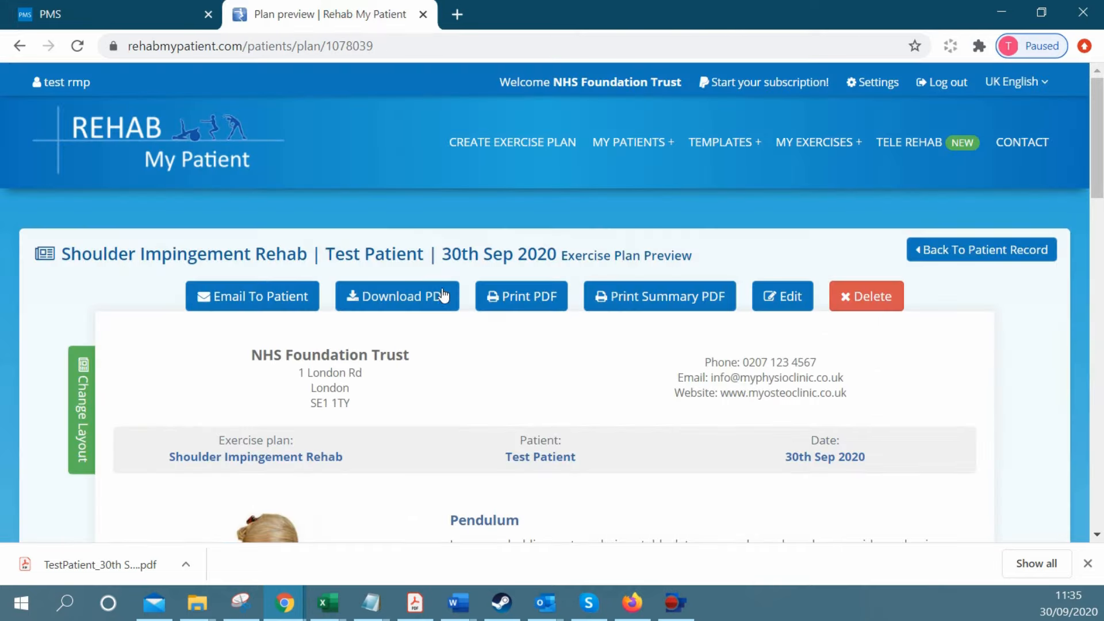
click(528, 304)
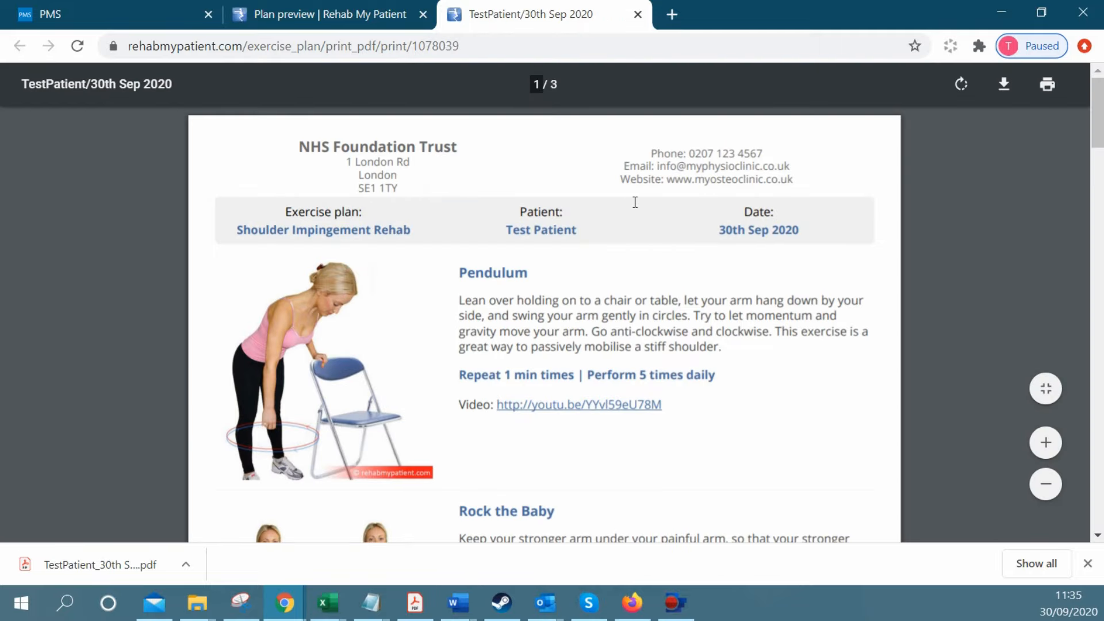
click(1047, 84)
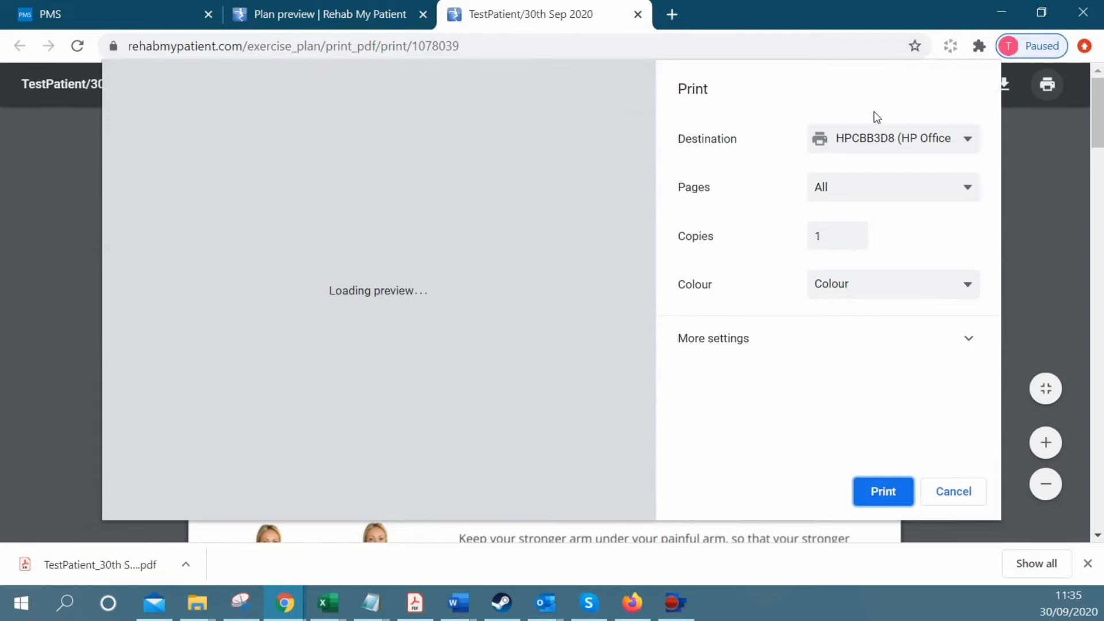
click(900, 137)
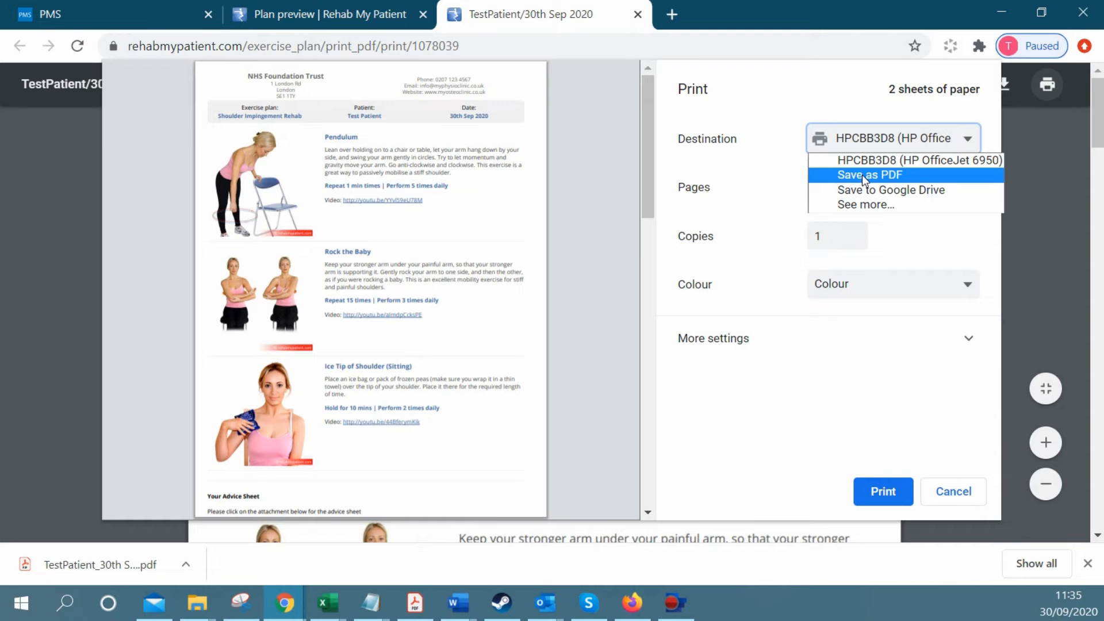
click(953, 494)
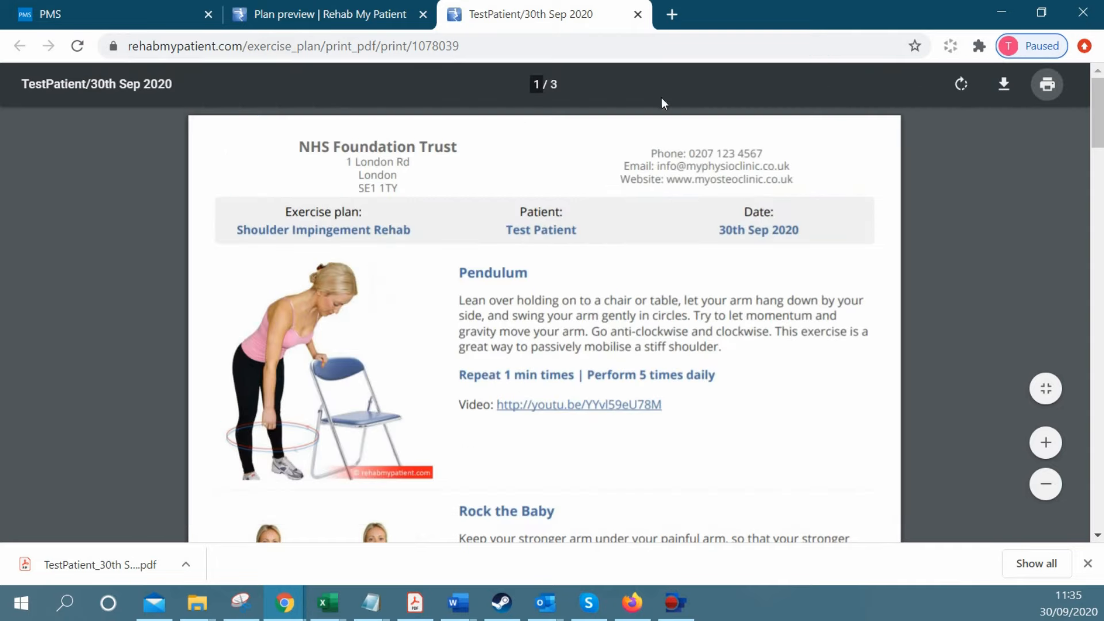
click(637, 14)
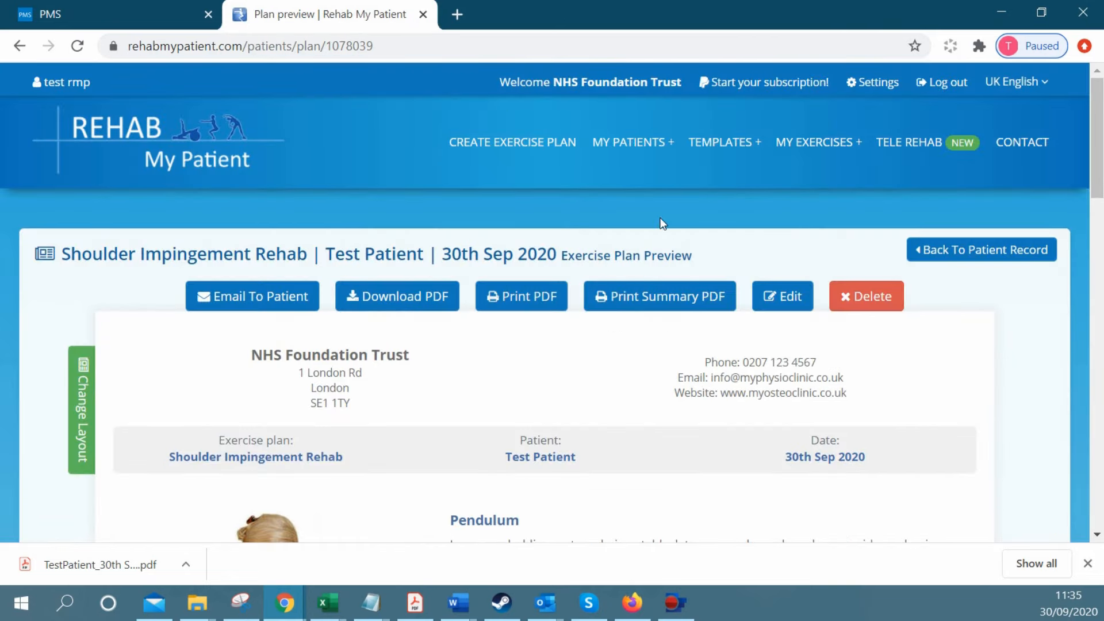
Open the first listed patient's record and download the Shoulder Rehab plan dated 24th Sep 2020.
click(633, 143)
click(635, 208)
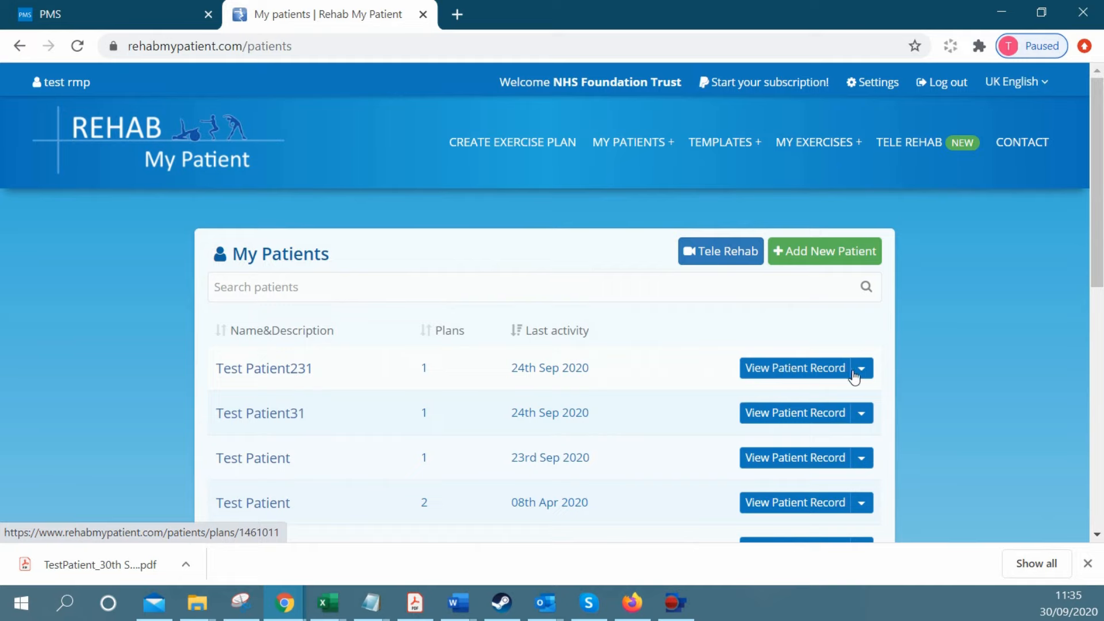
click(762, 371)
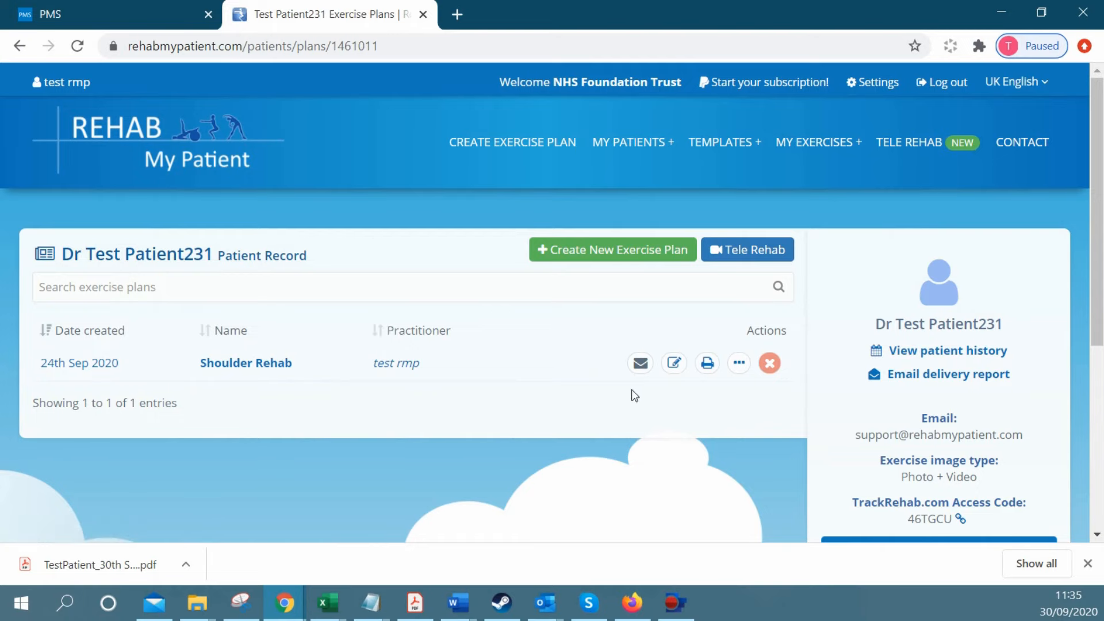
click(741, 364)
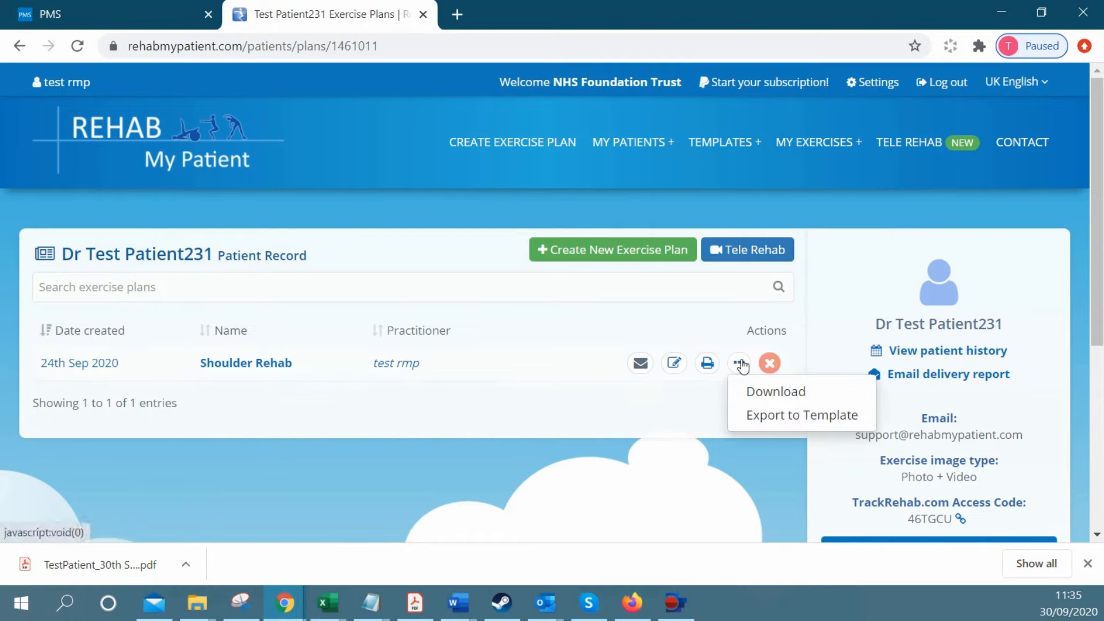
click(764, 395)
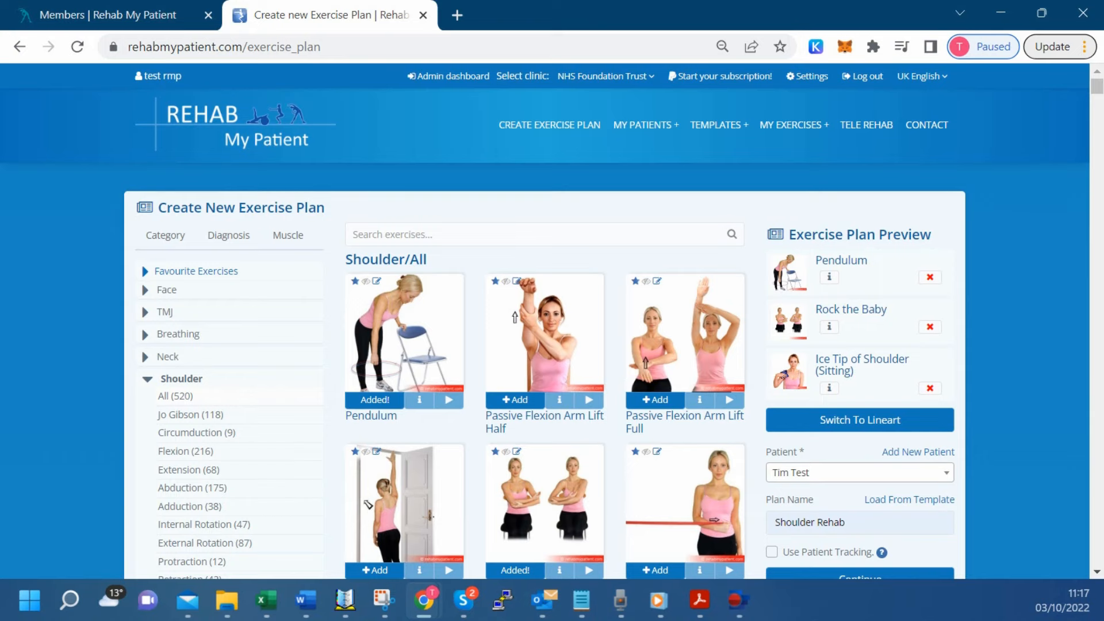
Continue the three-exercise Shoulder Rehab plan, set the Pendulum exercise's repeat value to 1 min, and save the plan.
scroll(613, 364, down, 3)
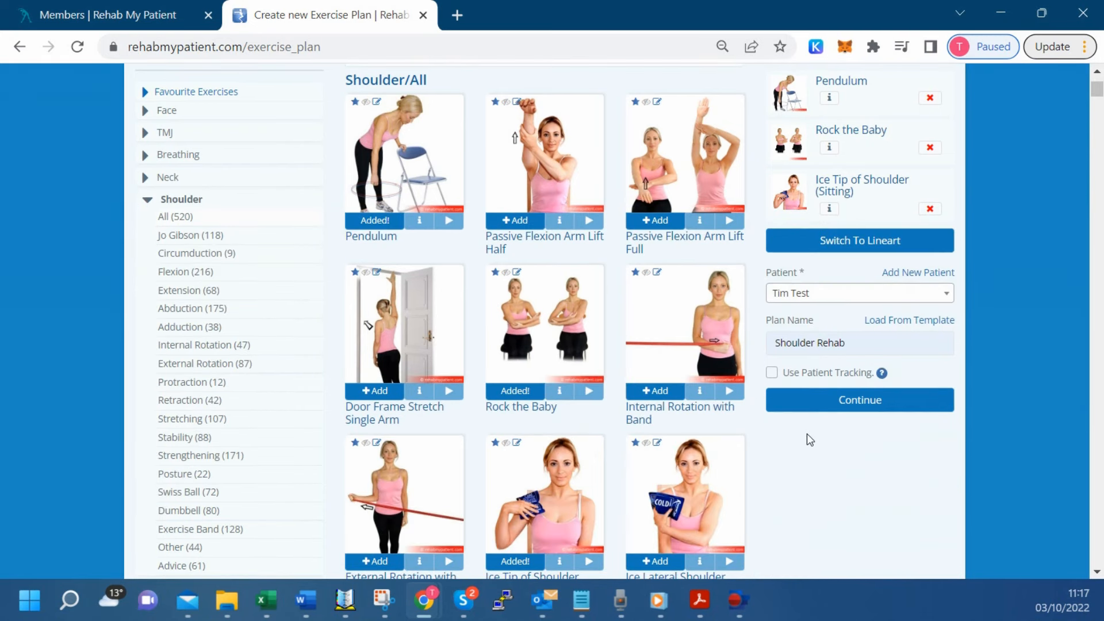
click(857, 399)
click(611, 377)
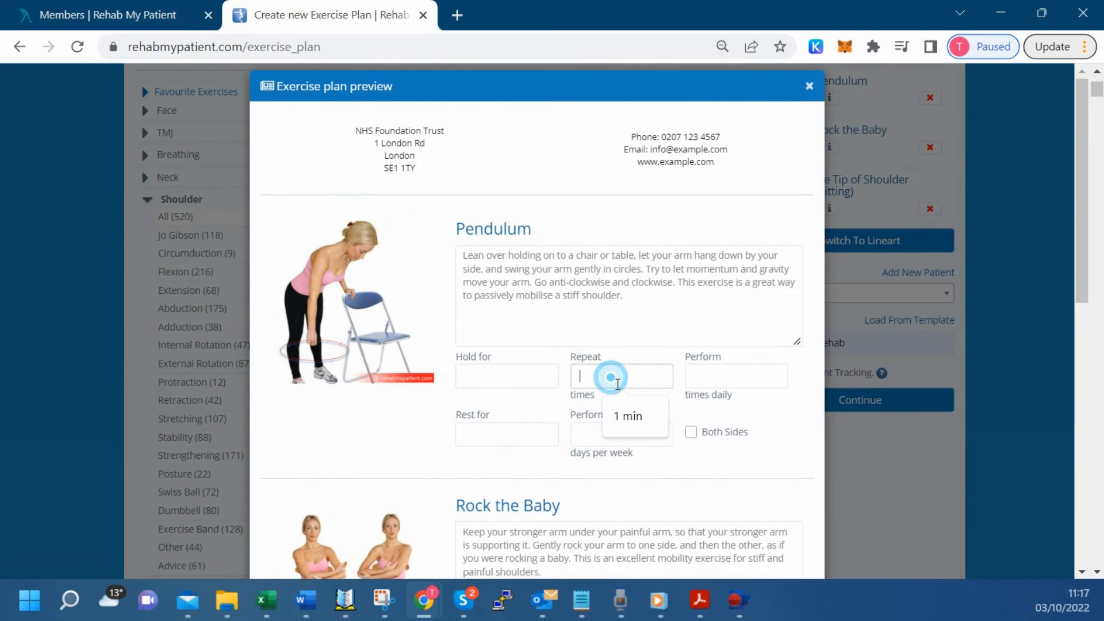
click(633, 415)
click(713, 377)
scroll(645, 425, down, 10)
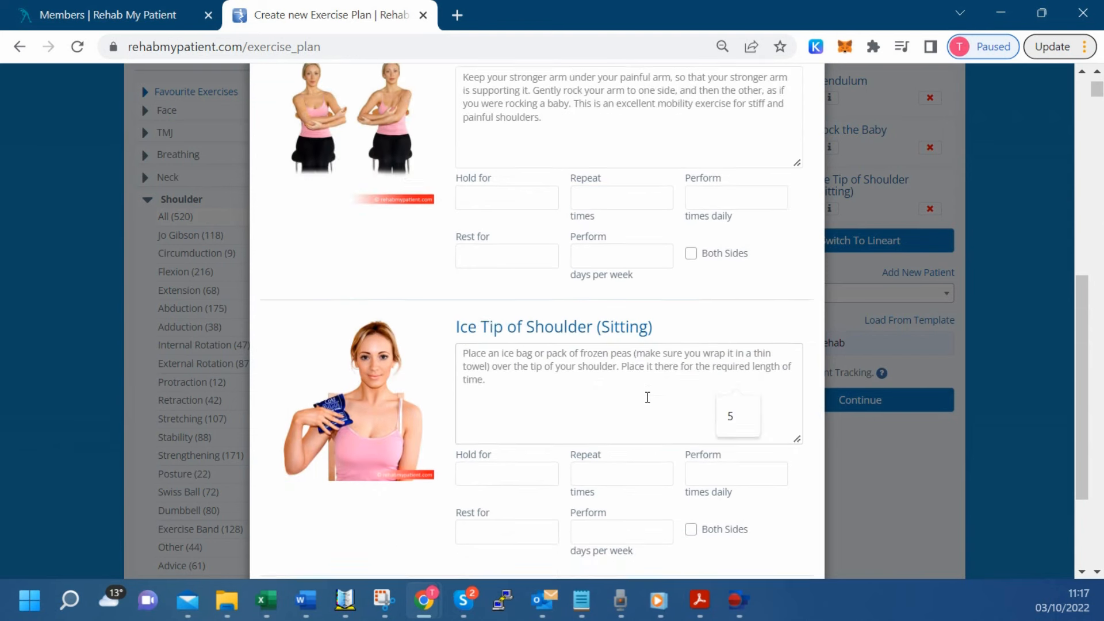
click(540, 551)
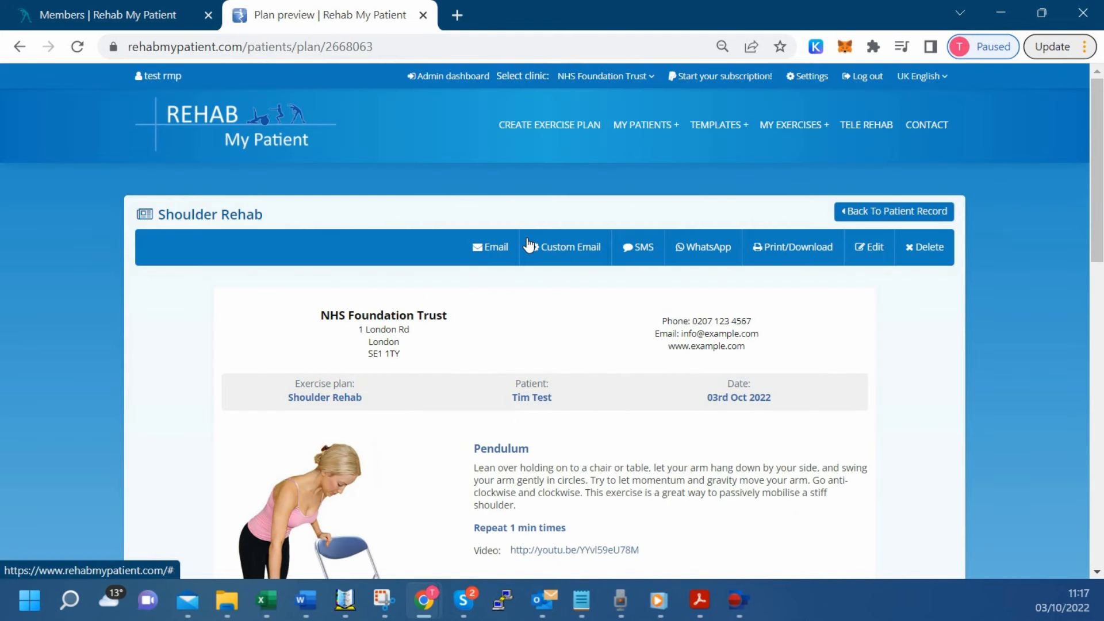
Review the exercise plan link in the SMS message for the patient, closing the message without sending it.
click(644, 249)
drag(626, 223, 324, 213)
click(413, 222)
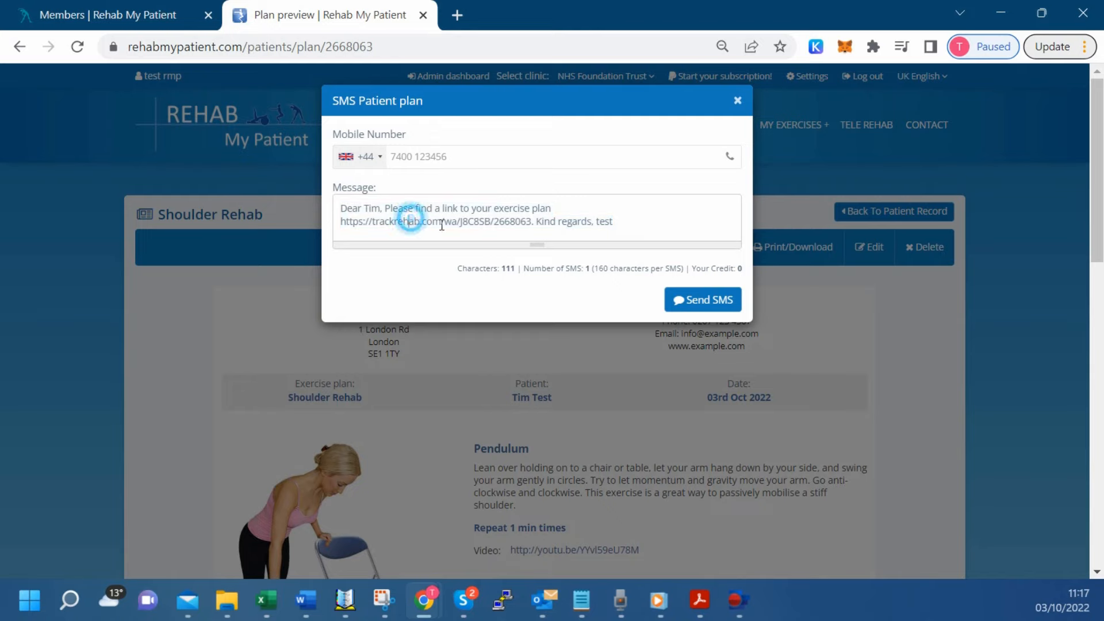
click(536, 222)
drag(536, 222, 343, 222)
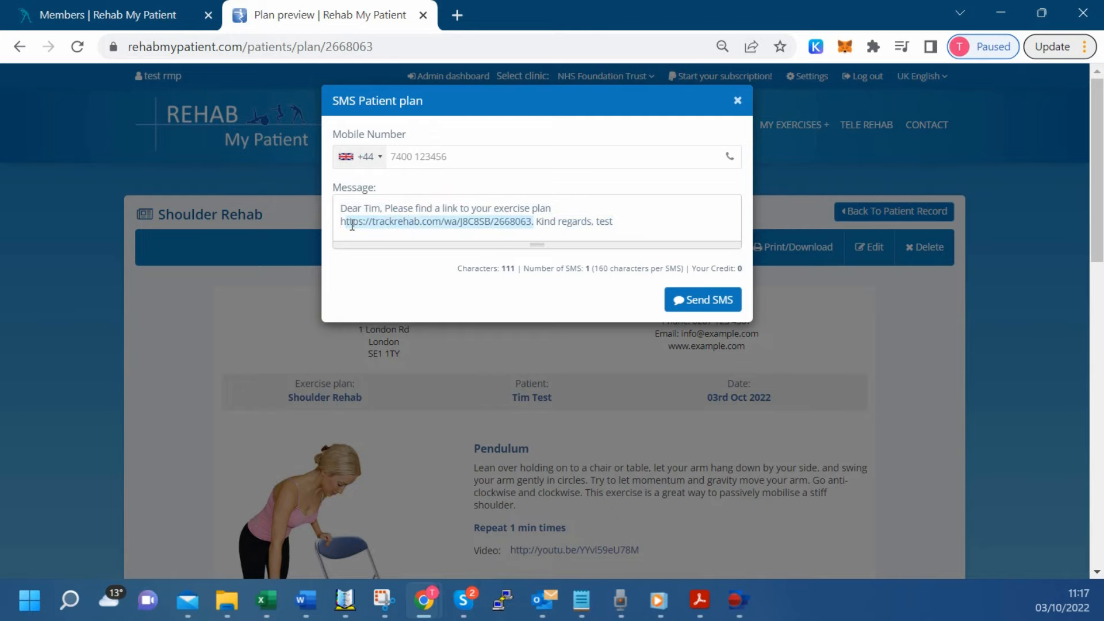
click(739, 106)
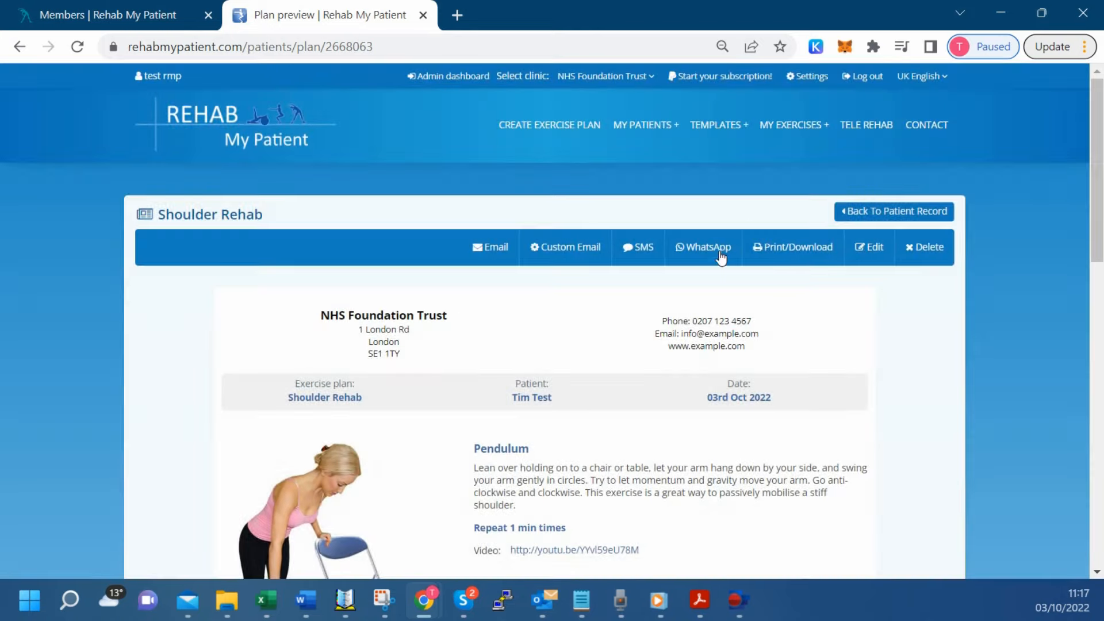
Review the full WhatsApp message for sharing the exercise plan, closing it without sending.
click(718, 253)
mouse_move(433, 295)
mouse_down()
mouse_move(347, 202)
mouse_move(418, 294)
mouse_up()
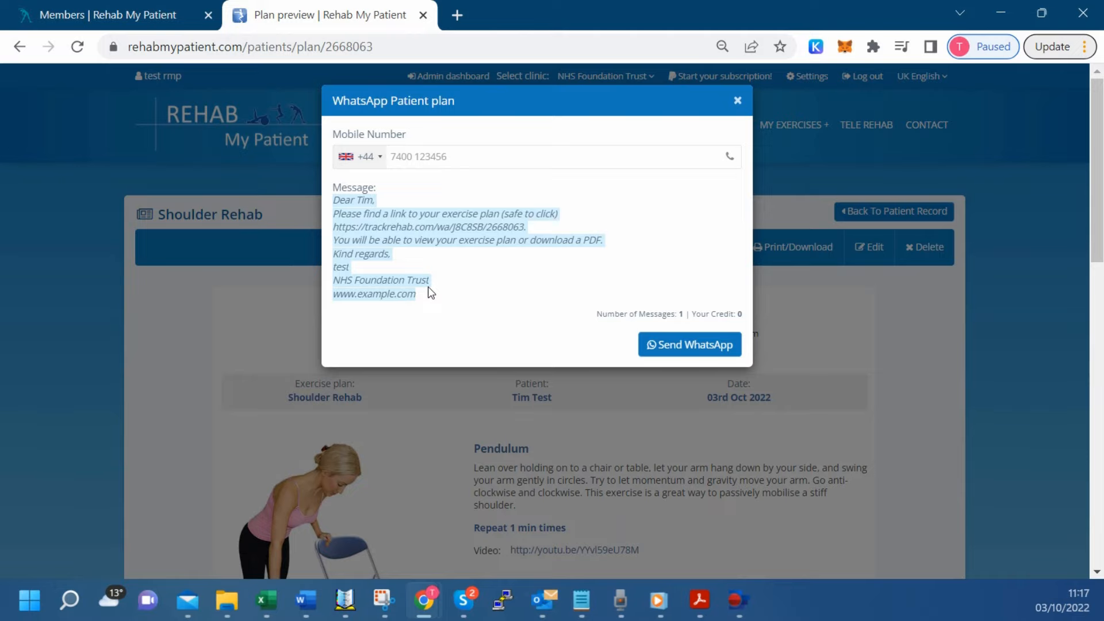
click(738, 100)
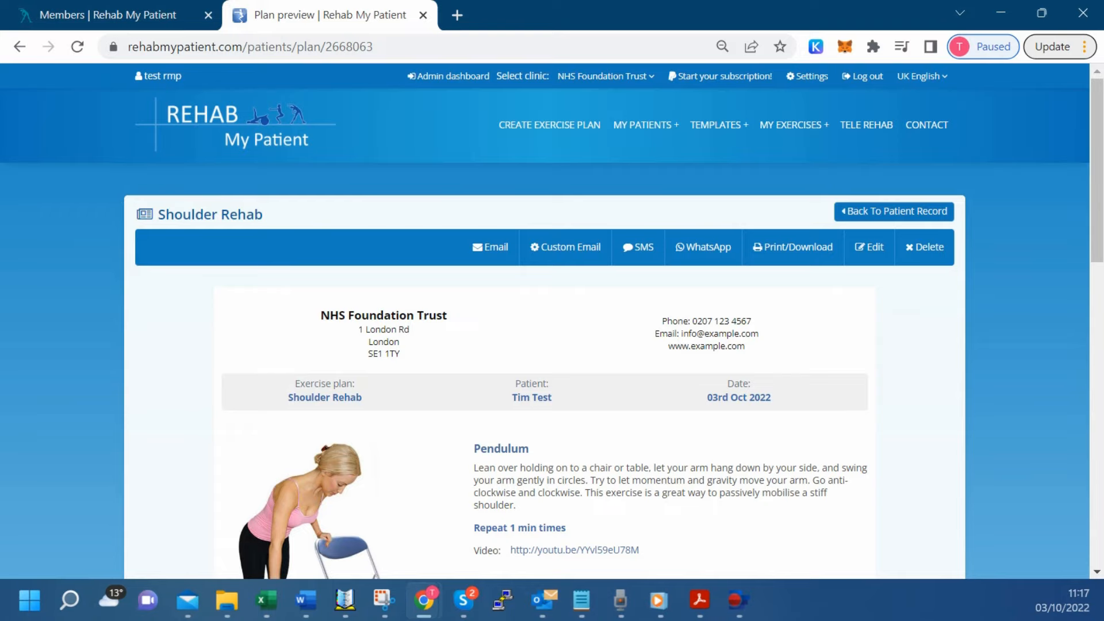